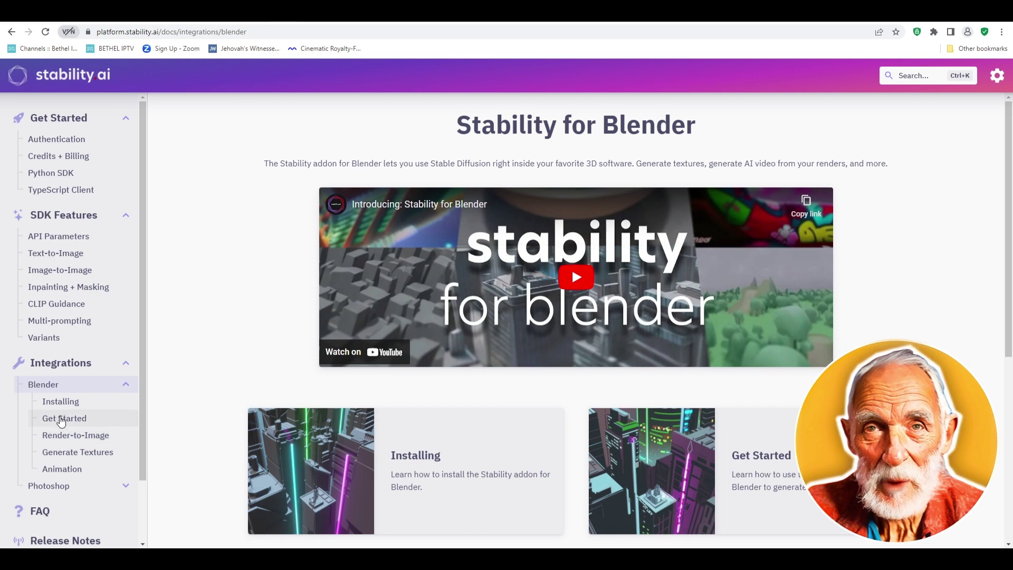
Step: Open the Blender Installing guide and follow its 'Addon Releases' link to the download page
left_click(427, 462)
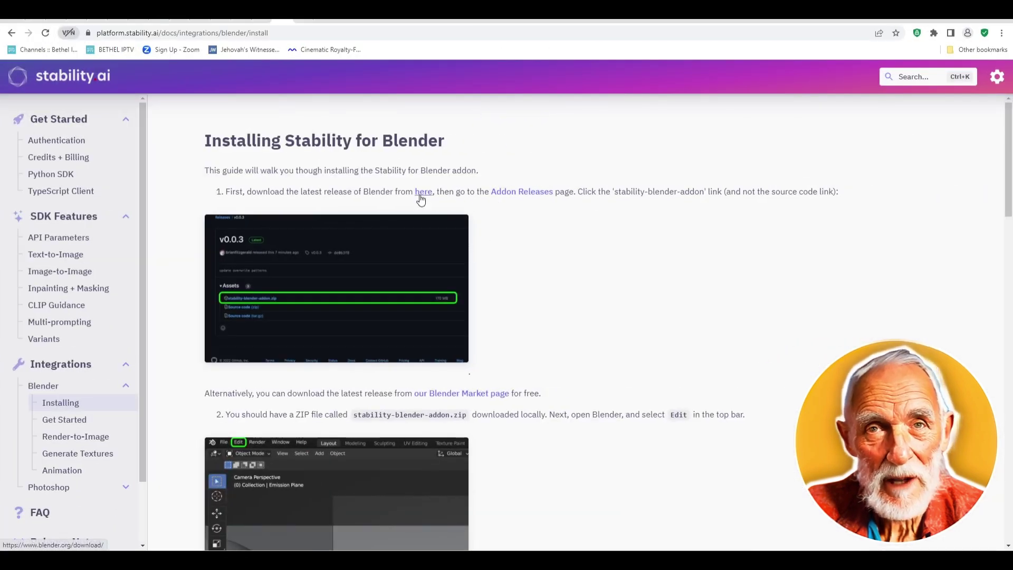
left_click(532, 192)
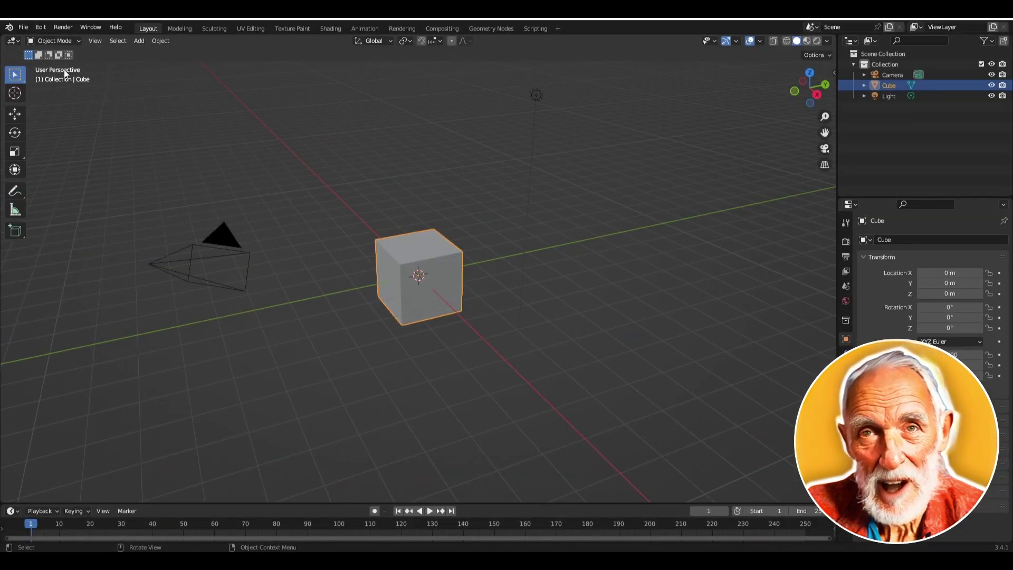
Step: Install stability-blender-addon.zip from Downloads, enable AI: Stability for Blender, and expand its settings
left_click(40, 27)
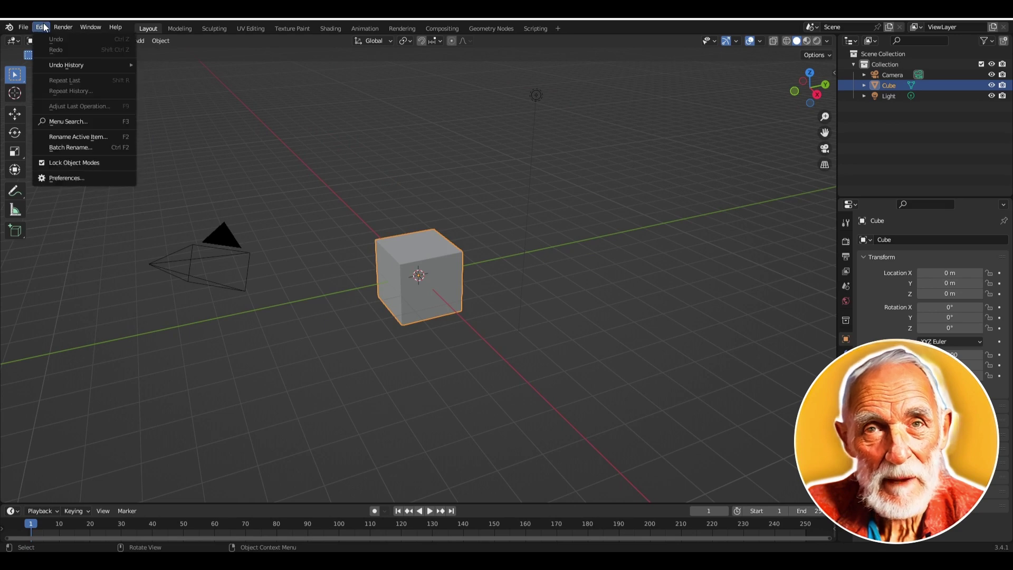
left_click(78, 179)
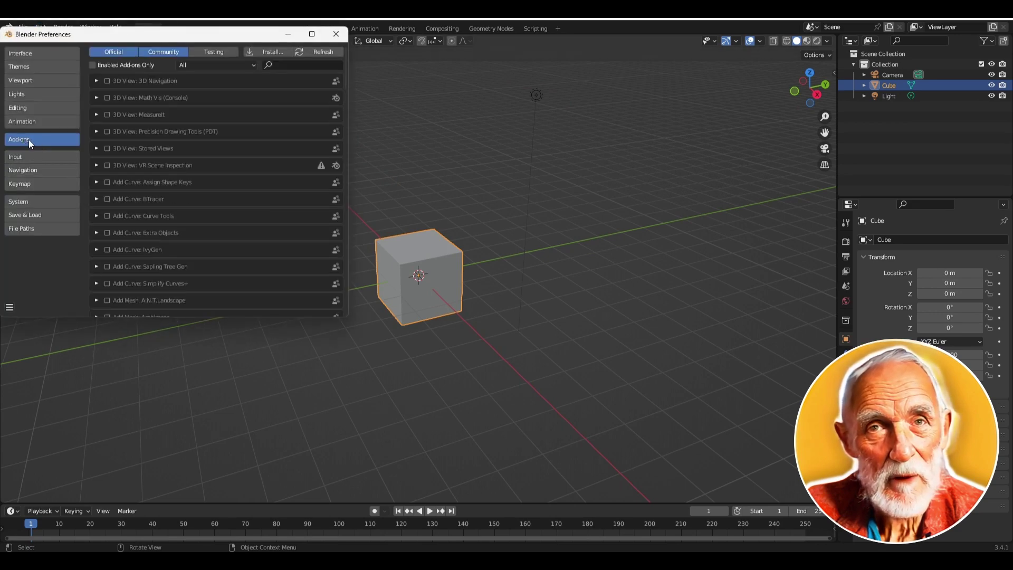
left_click(267, 51)
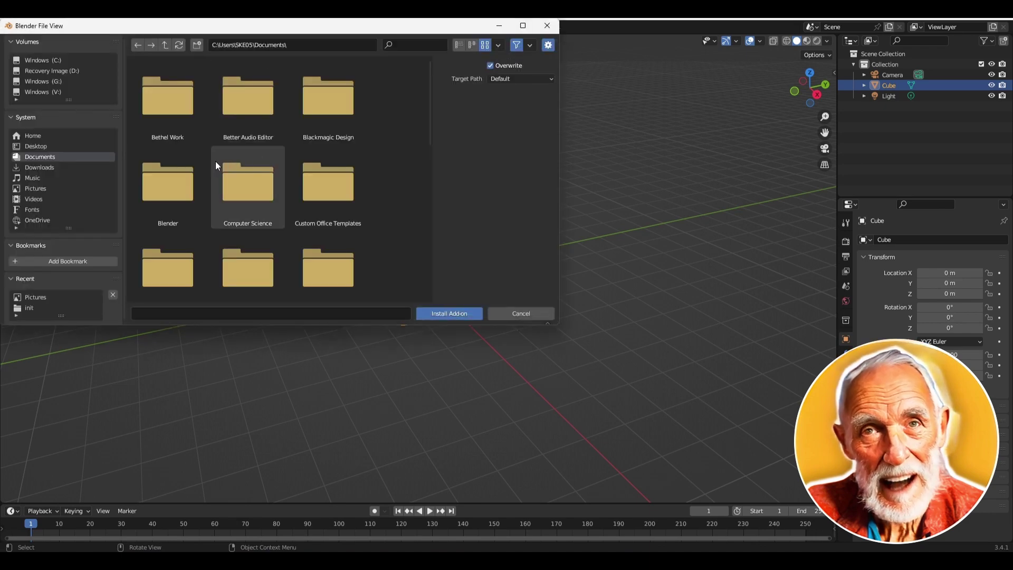
left_click(34, 167)
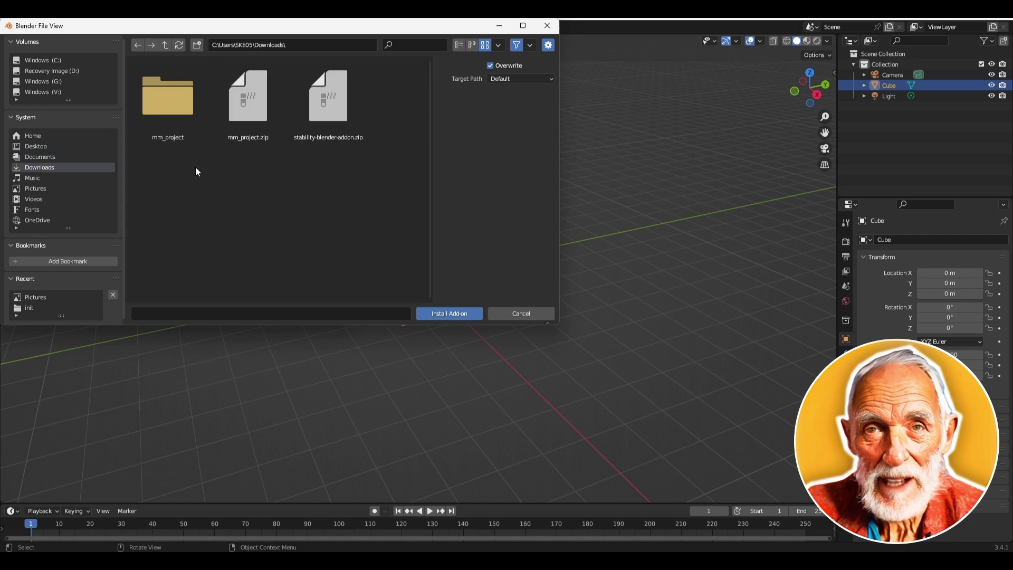
left_click(314, 118)
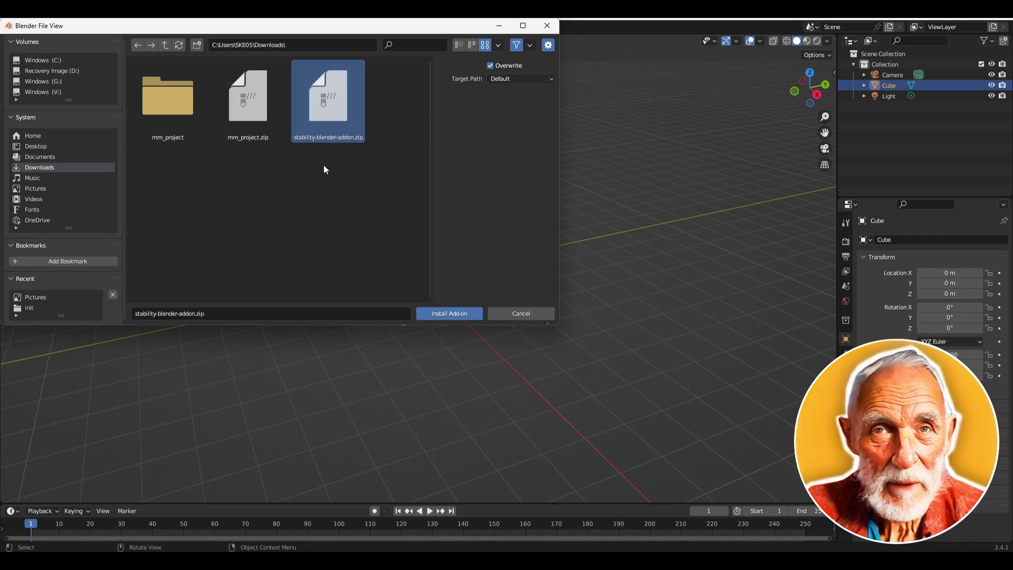
left_click(448, 315)
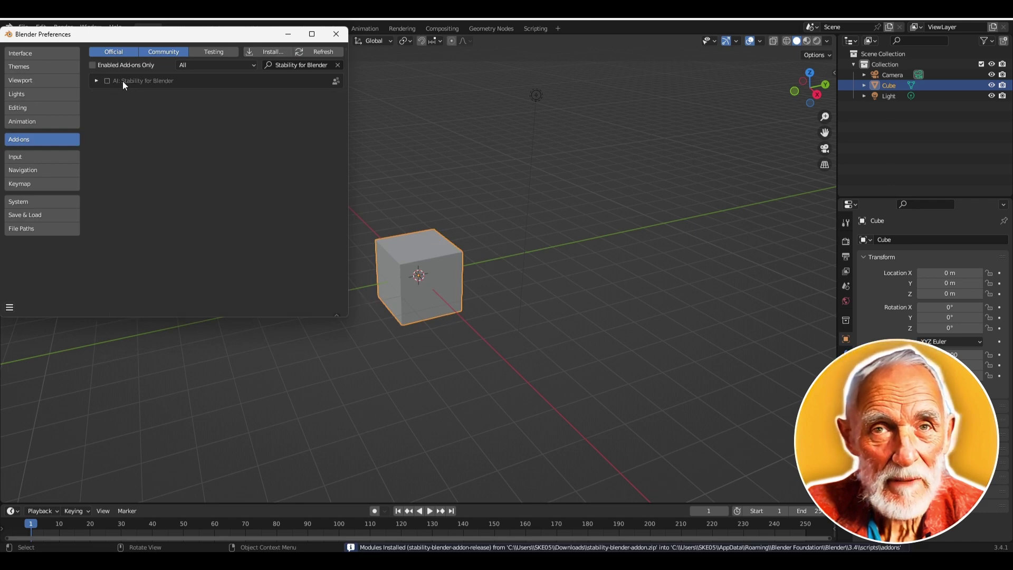
left_click(107, 81)
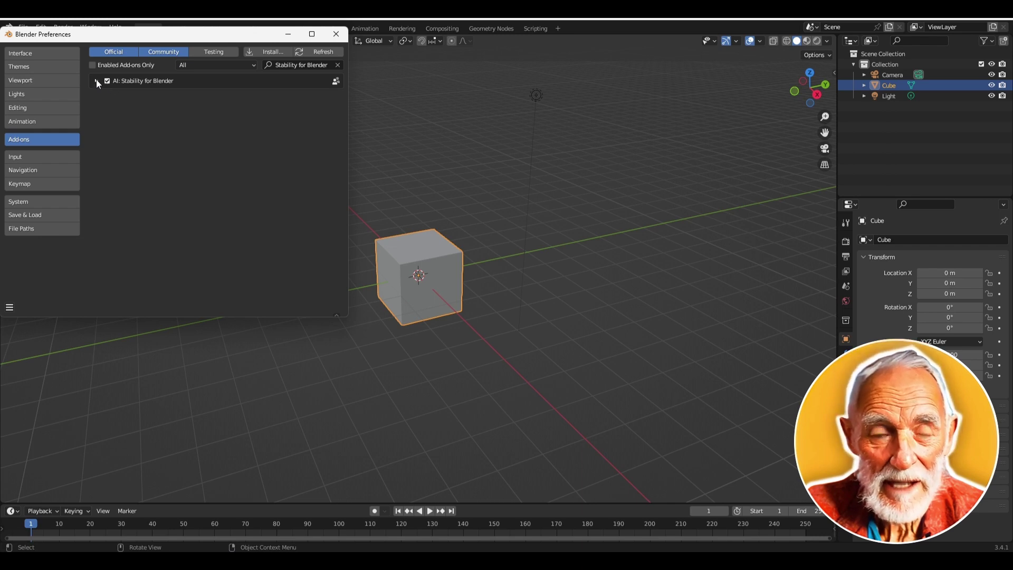
left_click(96, 80)
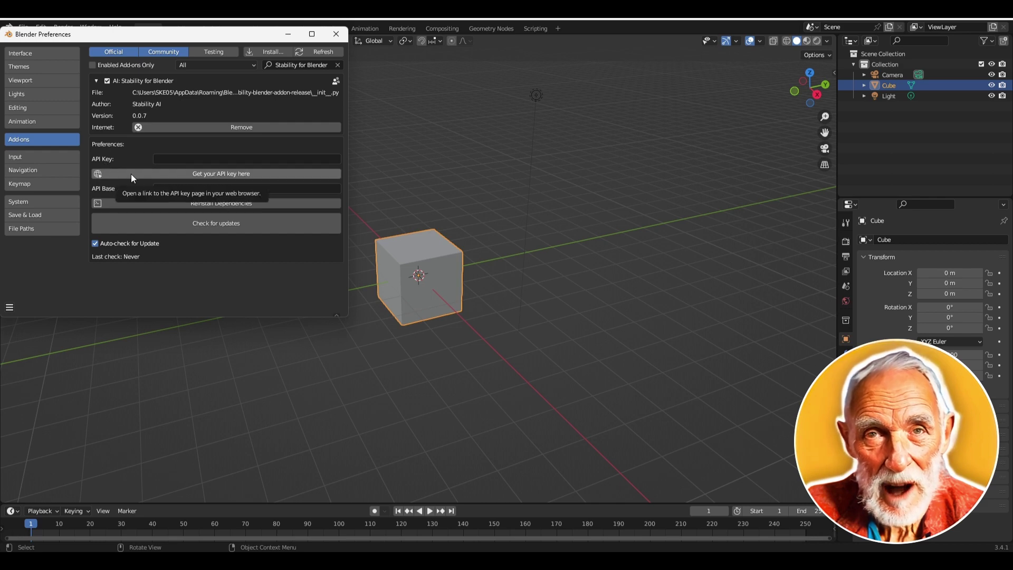
Step: Copy the second API key from DreamStudio's API keys page and return to Blender
left_click(208, 174)
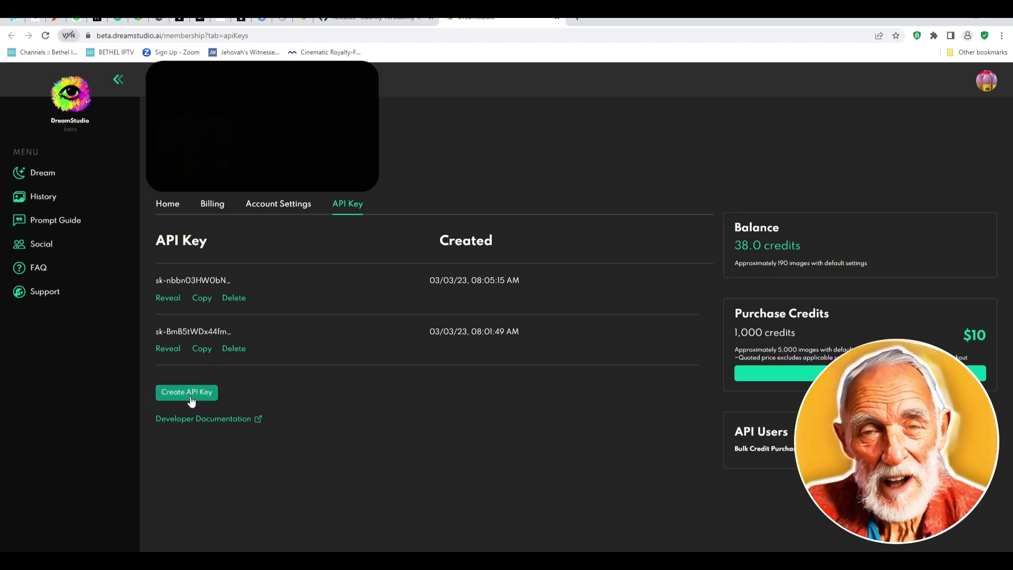
left_click(202, 352)
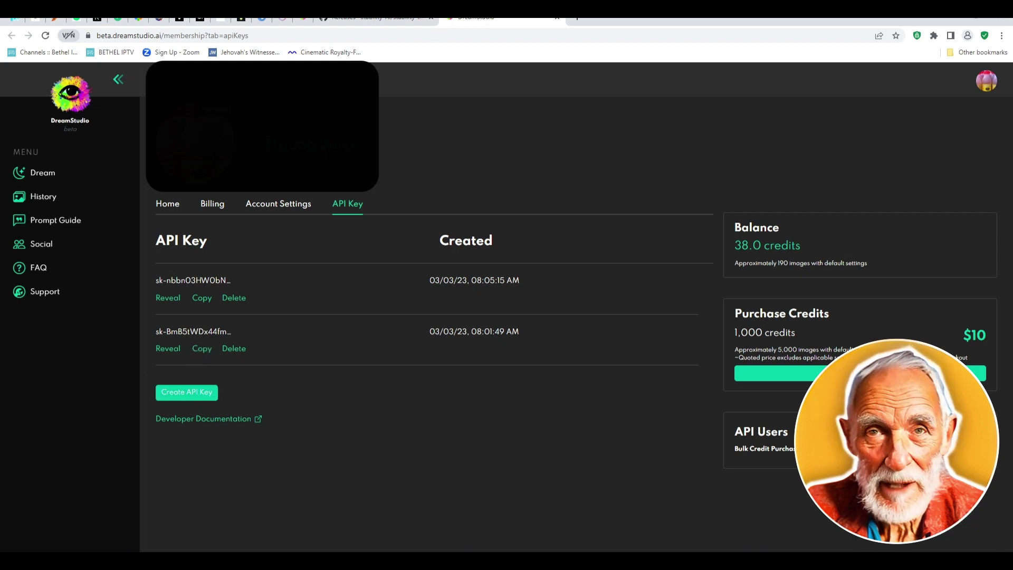
left_click(960, 17)
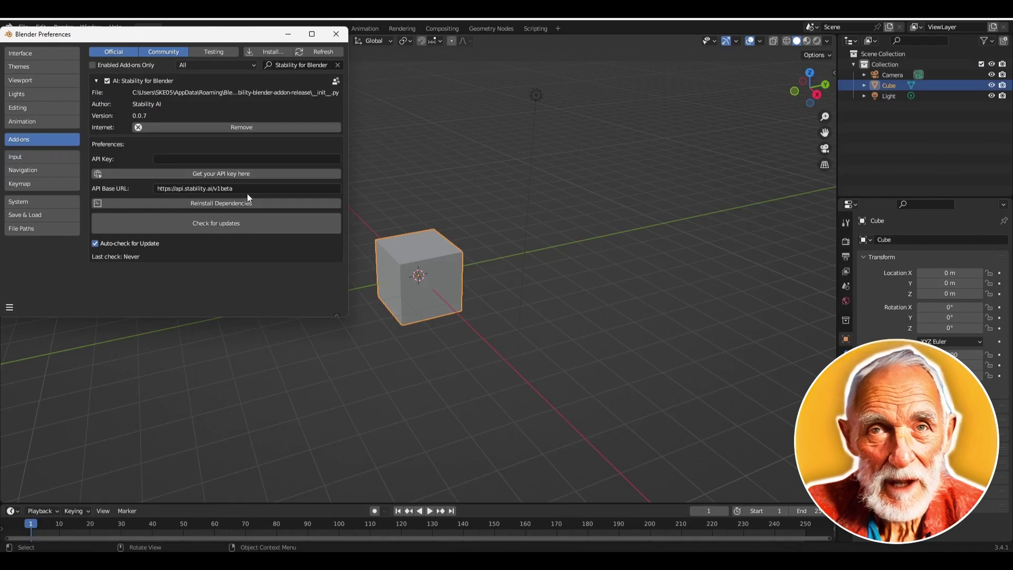
Step: Paste the copied key into the Stability add-on's API Key field and save preferences
left_click(163, 159)
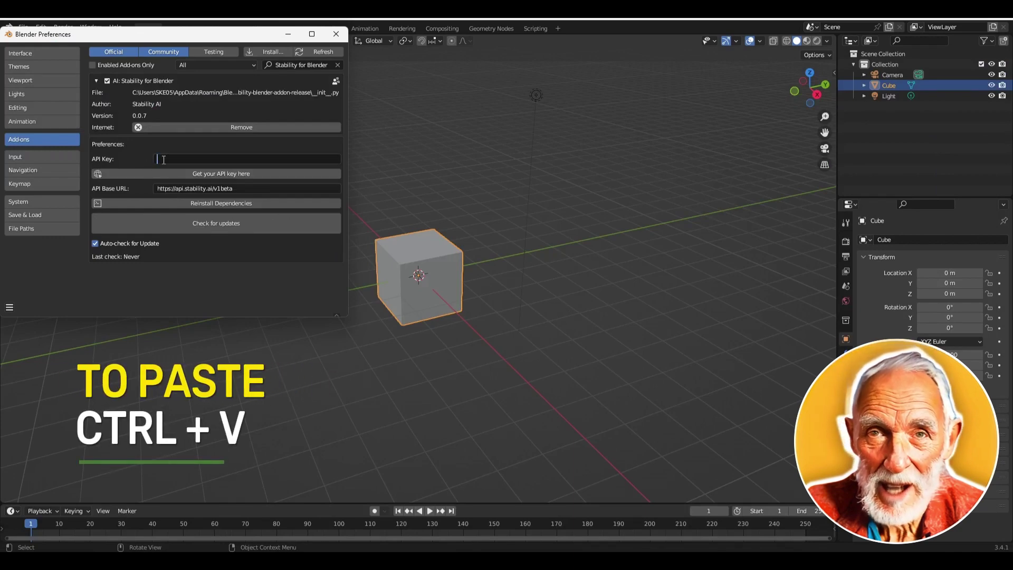
key("ctrl+v")
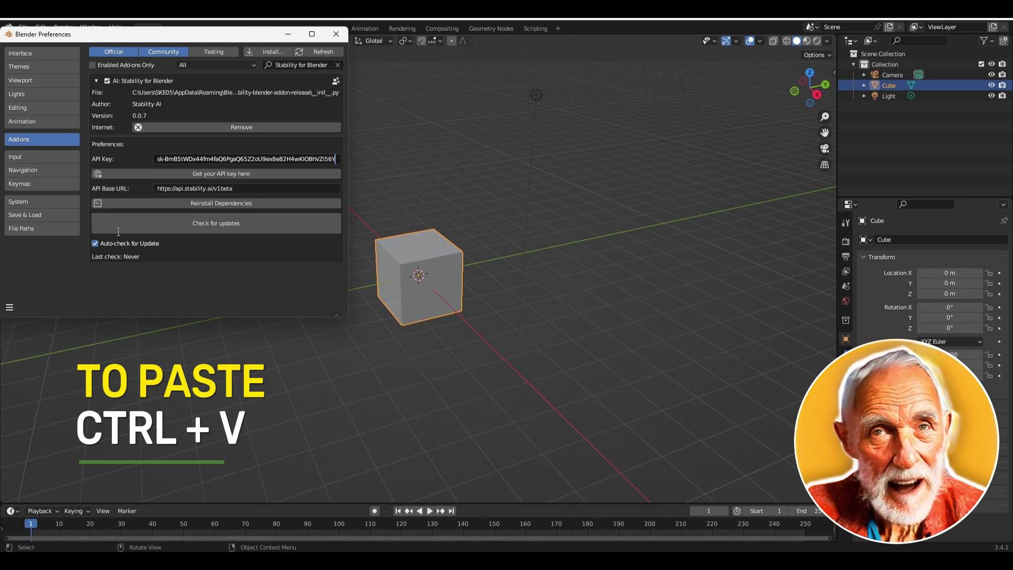
left_click(9, 309)
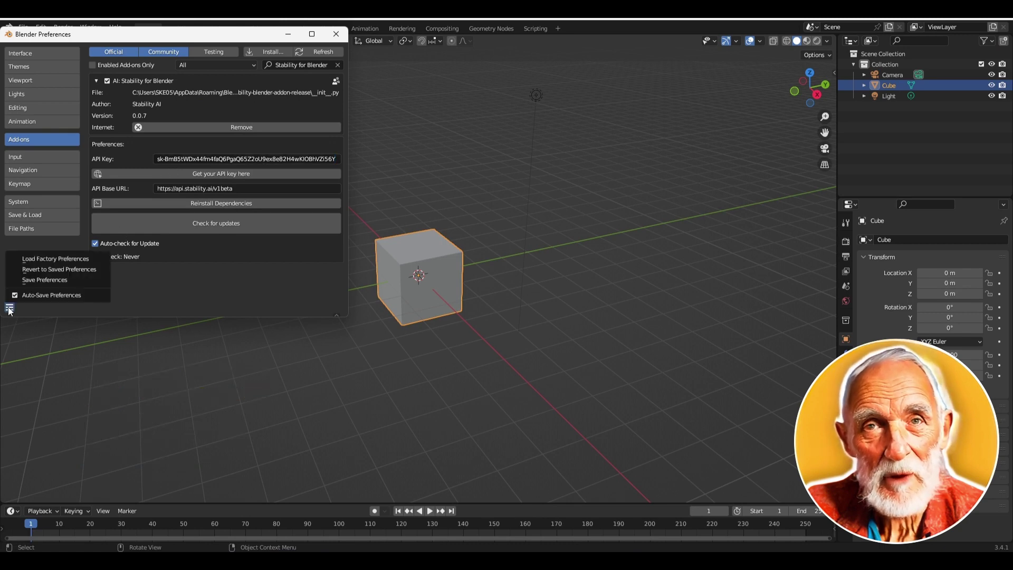
left_click(39, 280)
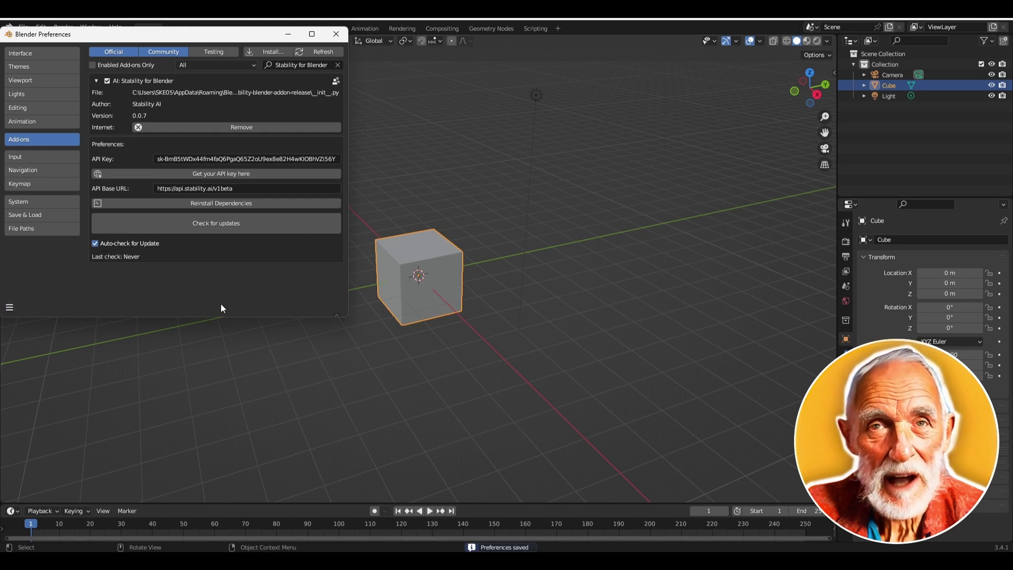
Step: Close the Preferences window and delete the default cube
left_click(337, 33)
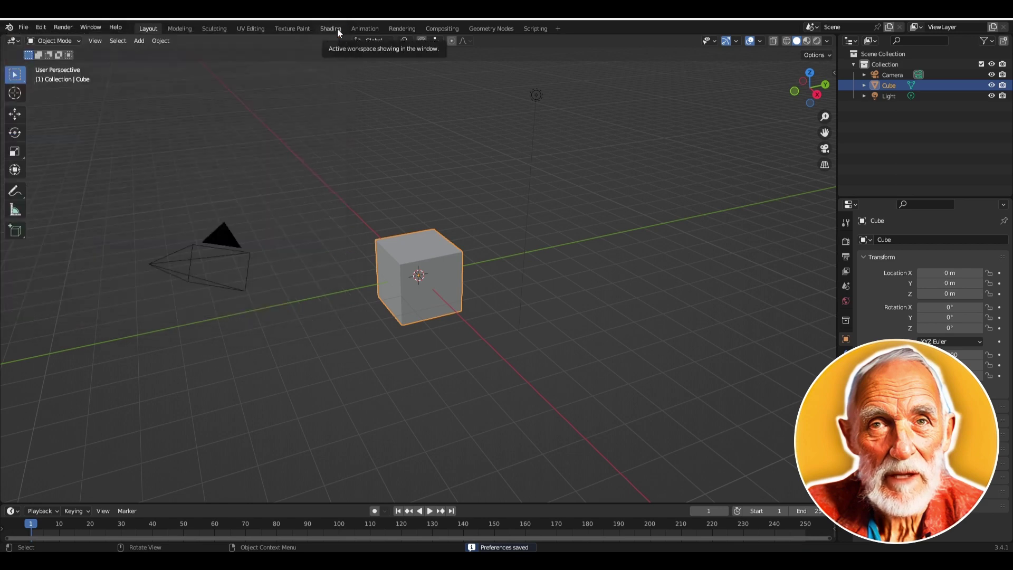
left_click_drag(352, 232, 468, 343)
key("Delete")
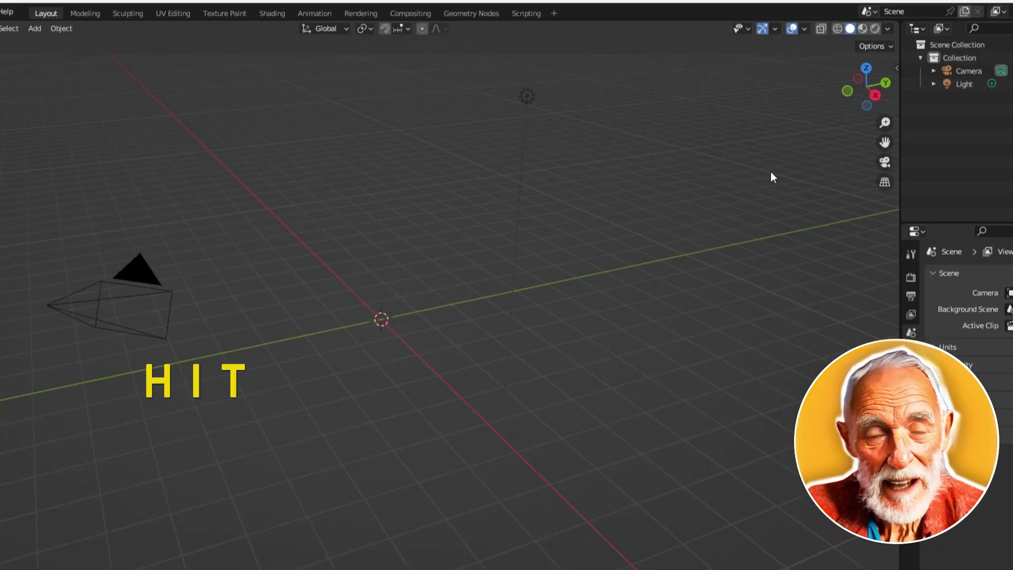
Step: Show the viewport sidebar on the Stability tab and widen it to fit the settings
key("n")
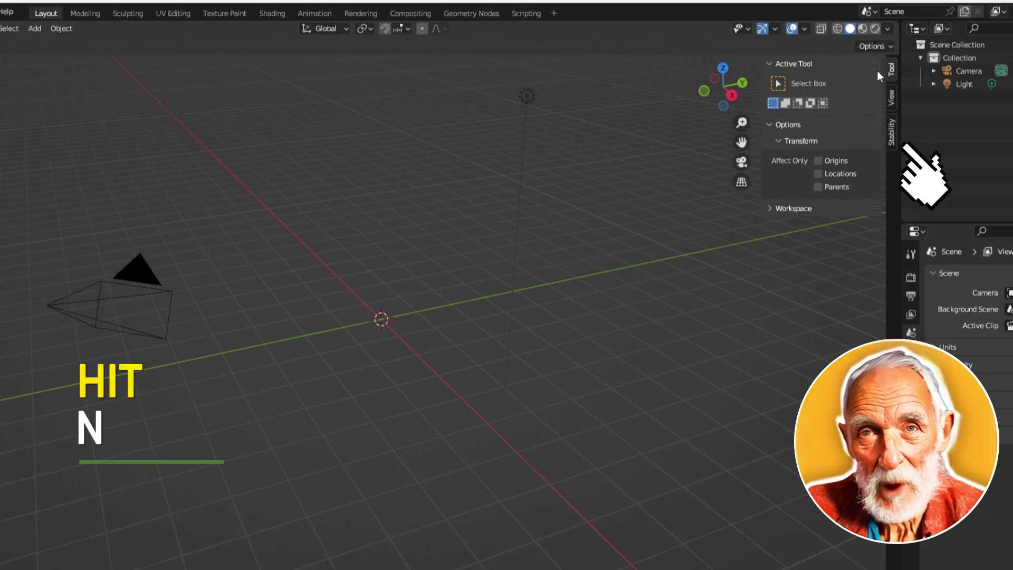
left_click(892, 137)
left_click_drag(760, 131, 645, 136)
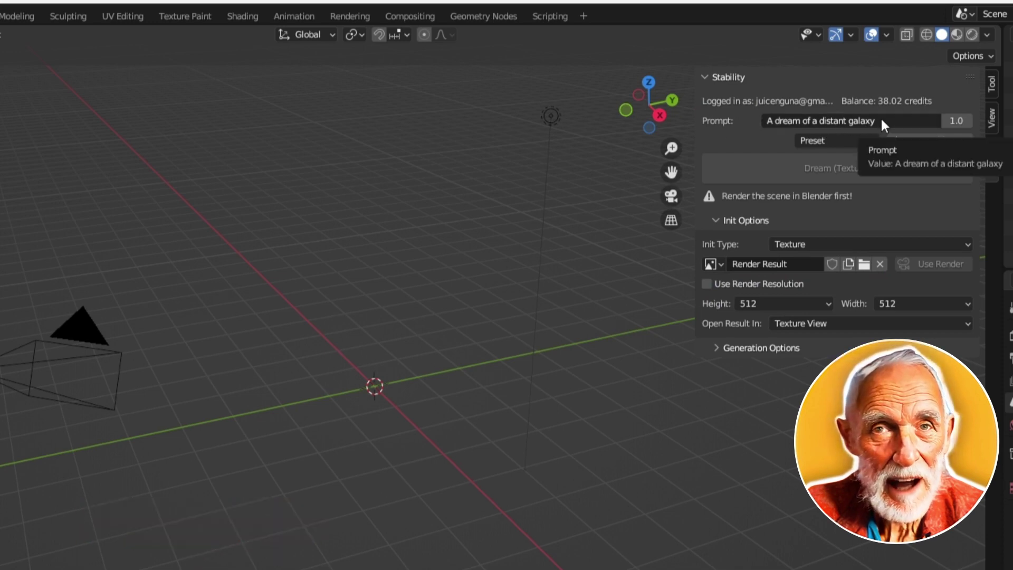
Step: Replace the 'A dream of a distant galaxy' prompt with a single empty prompt row
left_click(900, 121)
left_click_drag(876, 121, 713, 124)
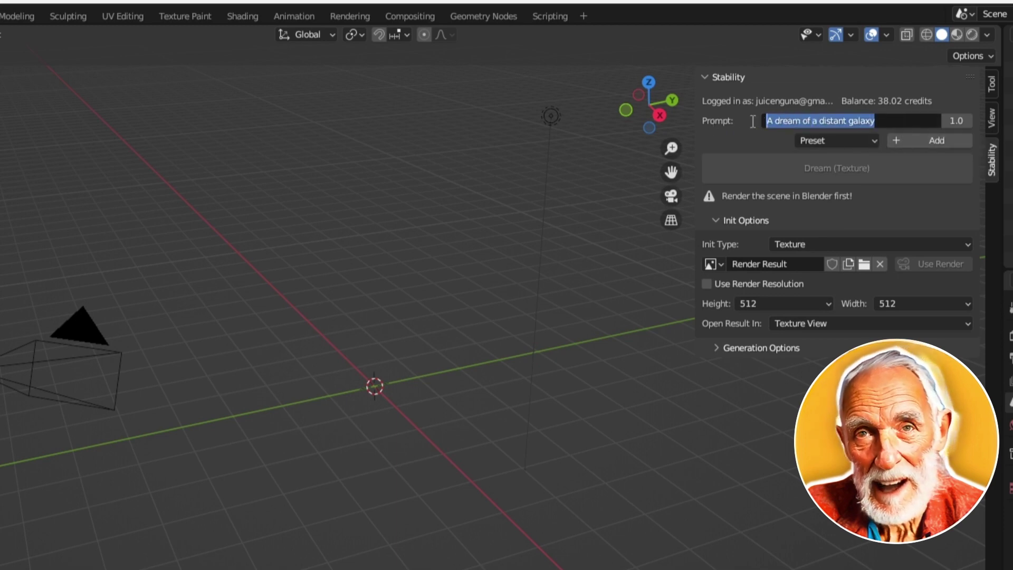
left_click(933, 145)
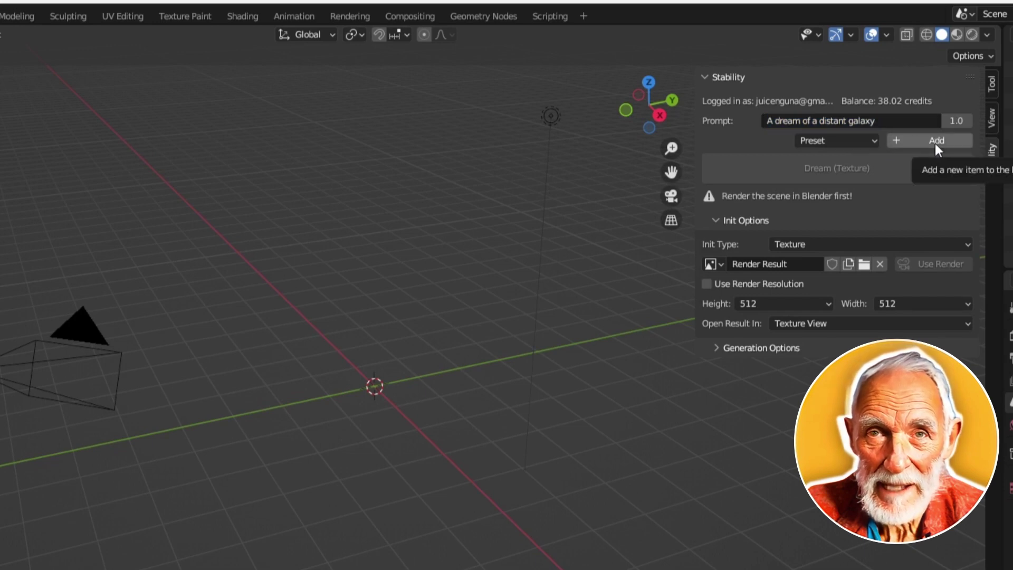
left_click(935, 141)
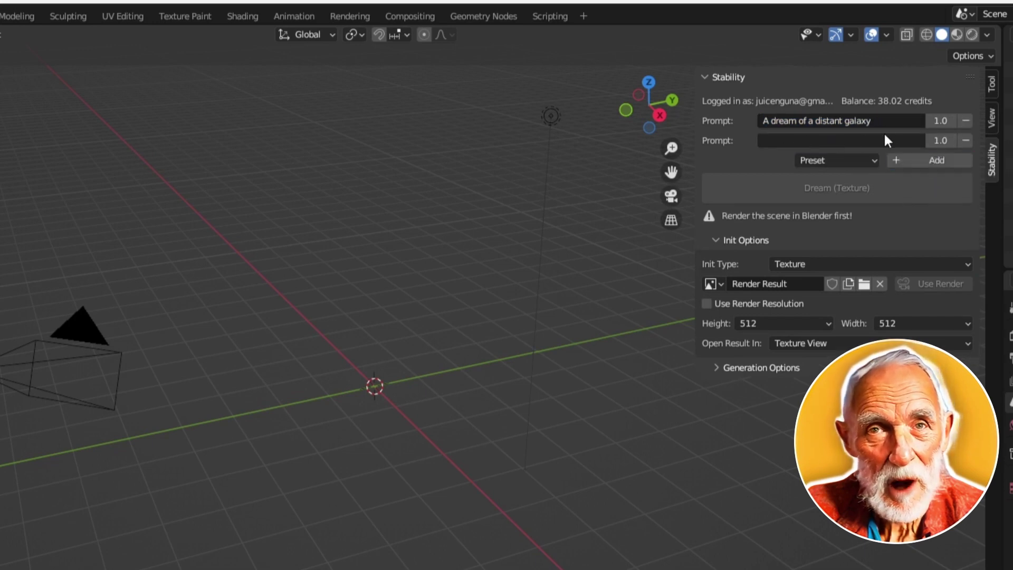
left_click(965, 121)
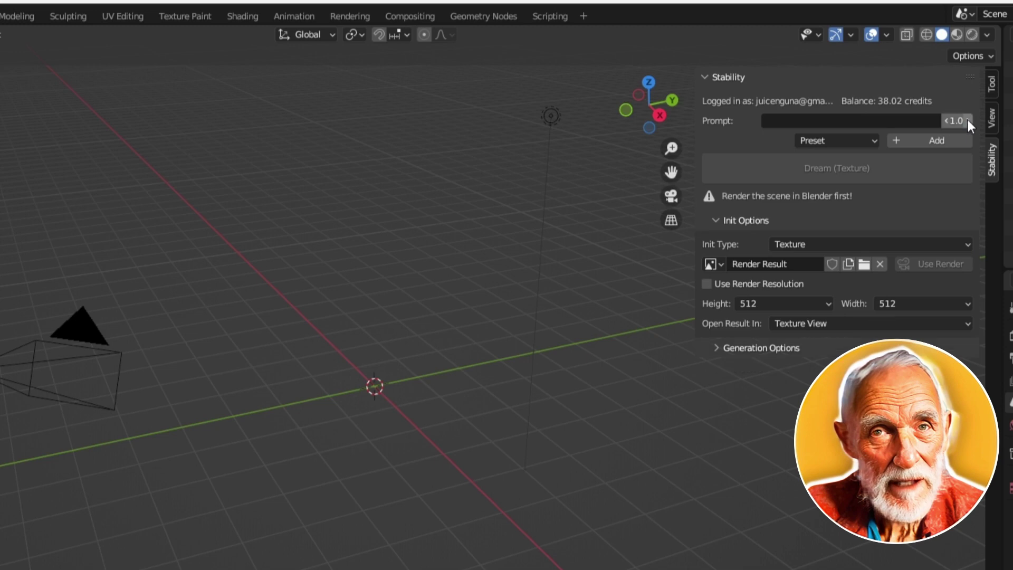
left_click(831, 139)
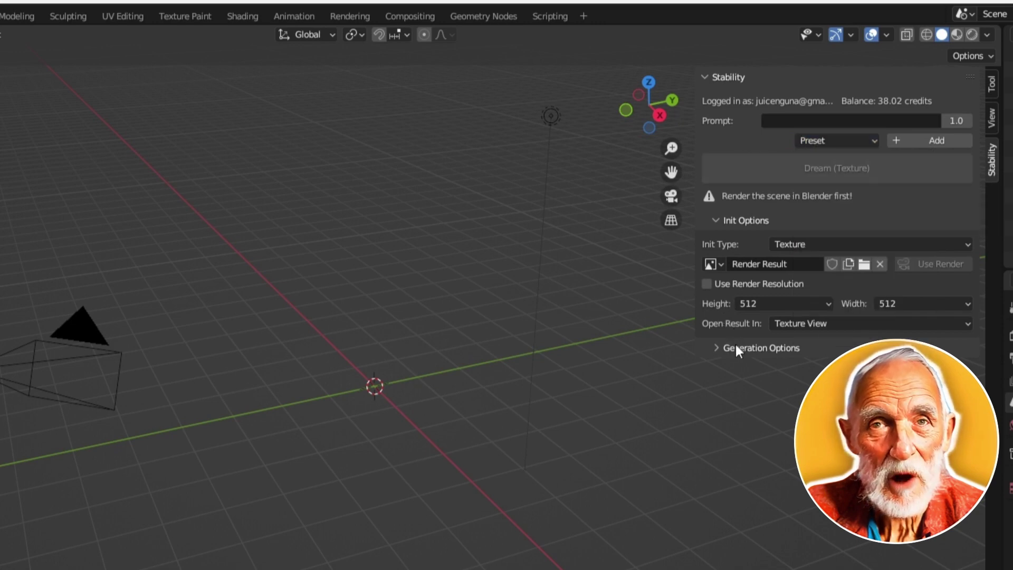
left_click(774, 120)
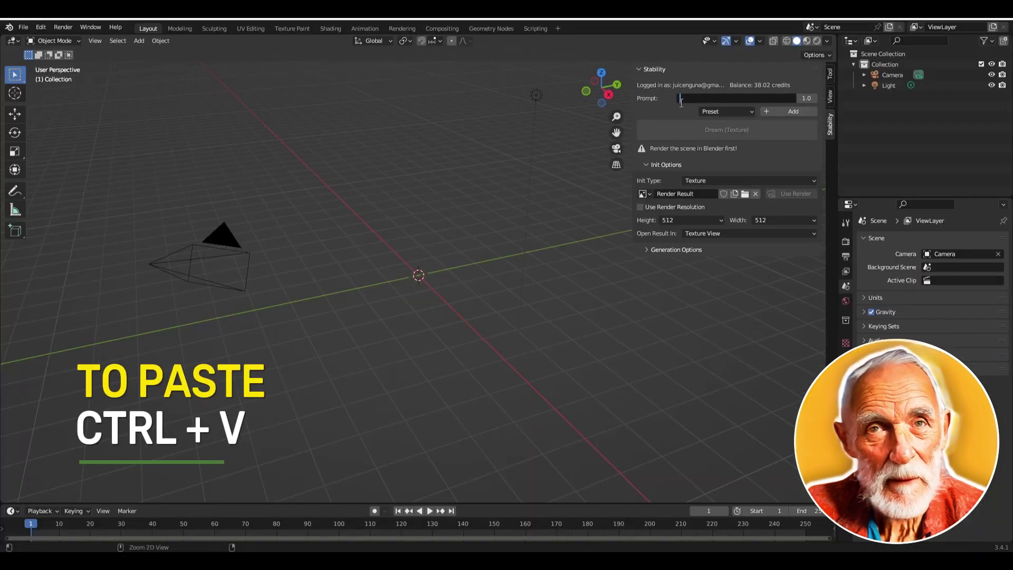
Step: Paste the paint-dripping cat prompt and set the init type to prompt only
key("ctrl+v")
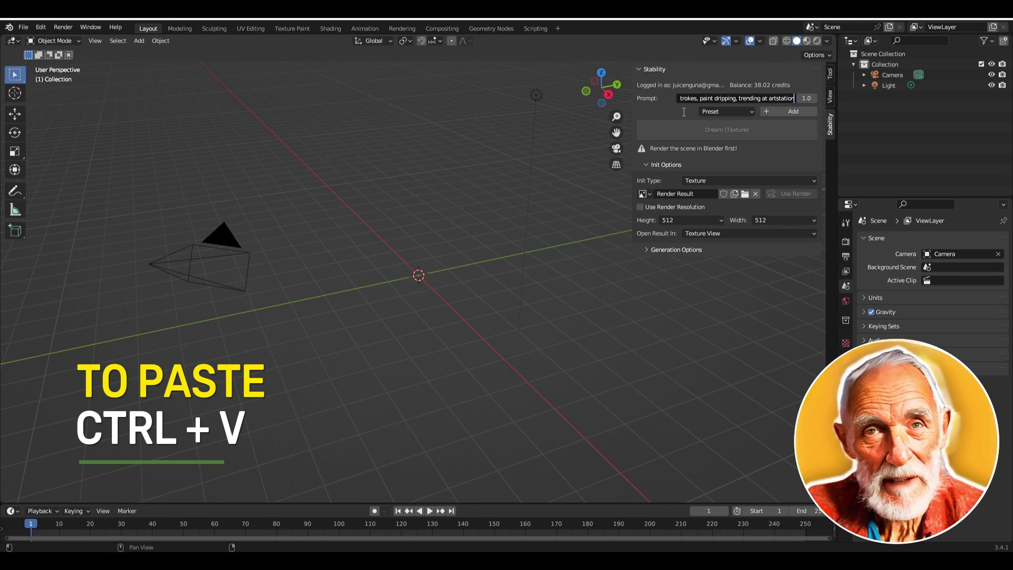
key("Return")
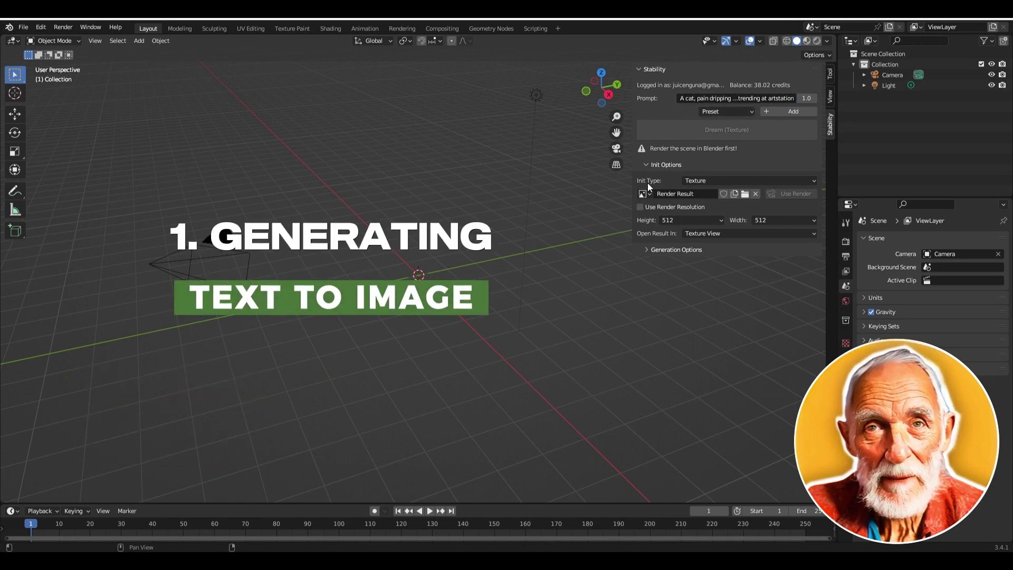
left_click(715, 182)
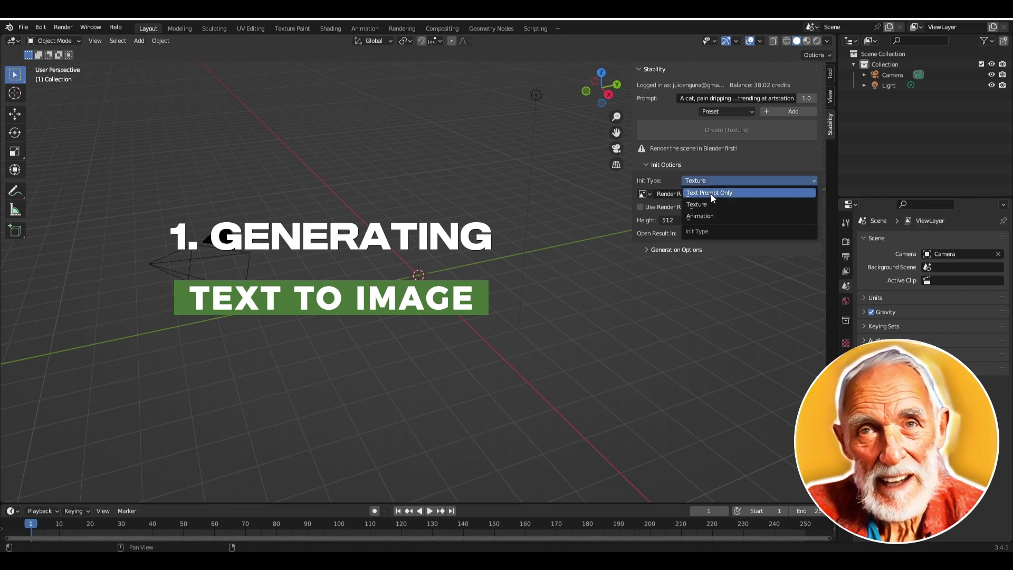
left_click(711, 193)
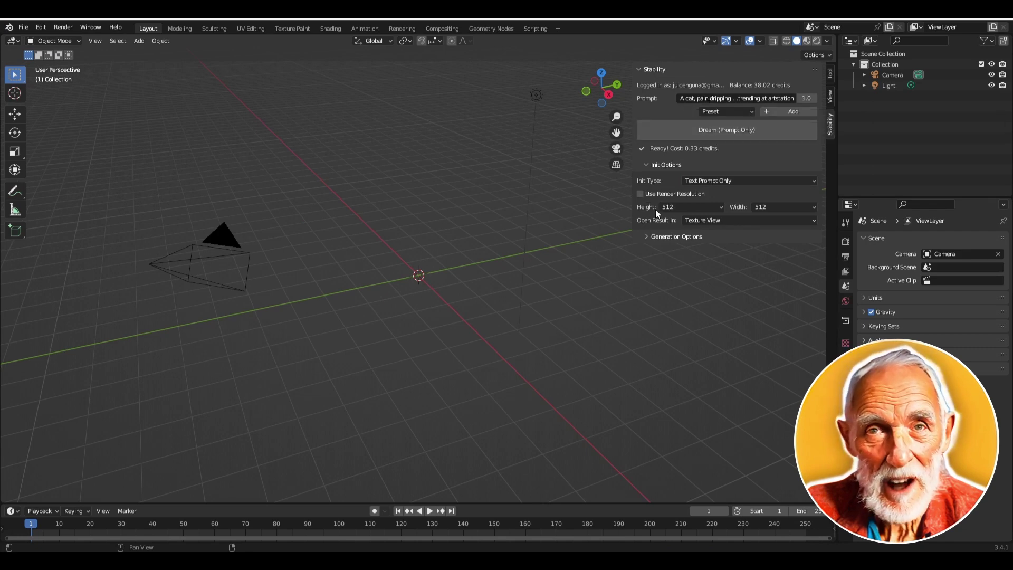
Step: Set height and width to 768, expand Generation Options, and generate the image
left_click(695, 208)
left_click(673, 289)
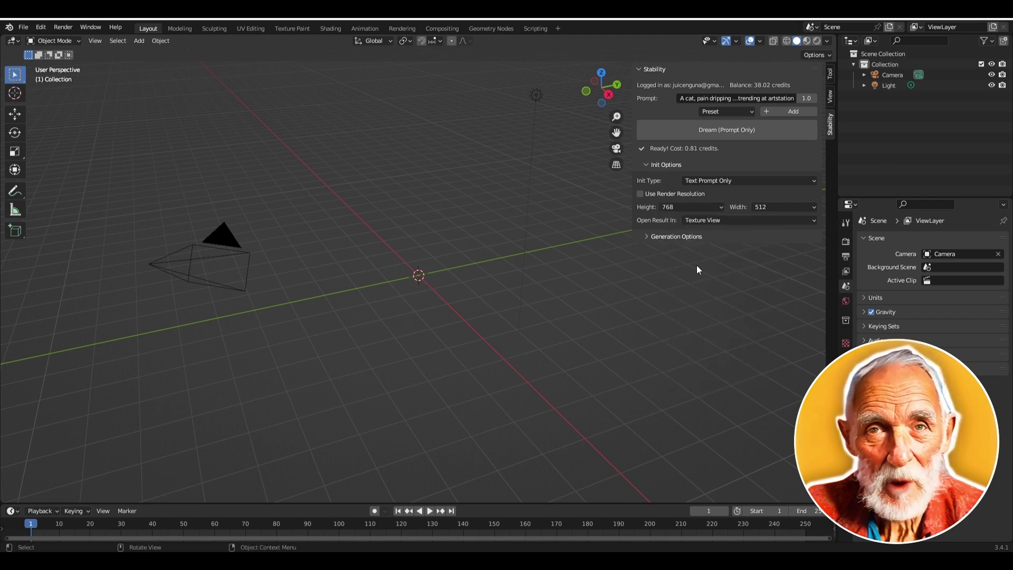
left_click(784, 208)
left_click(777, 290)
left_click(649, 238)
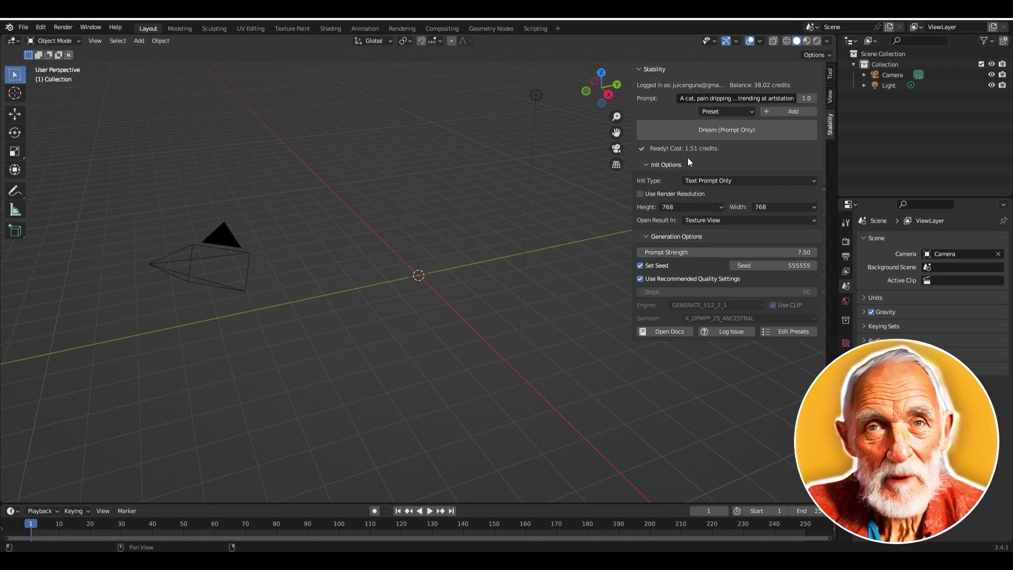
left_click(710, 131)
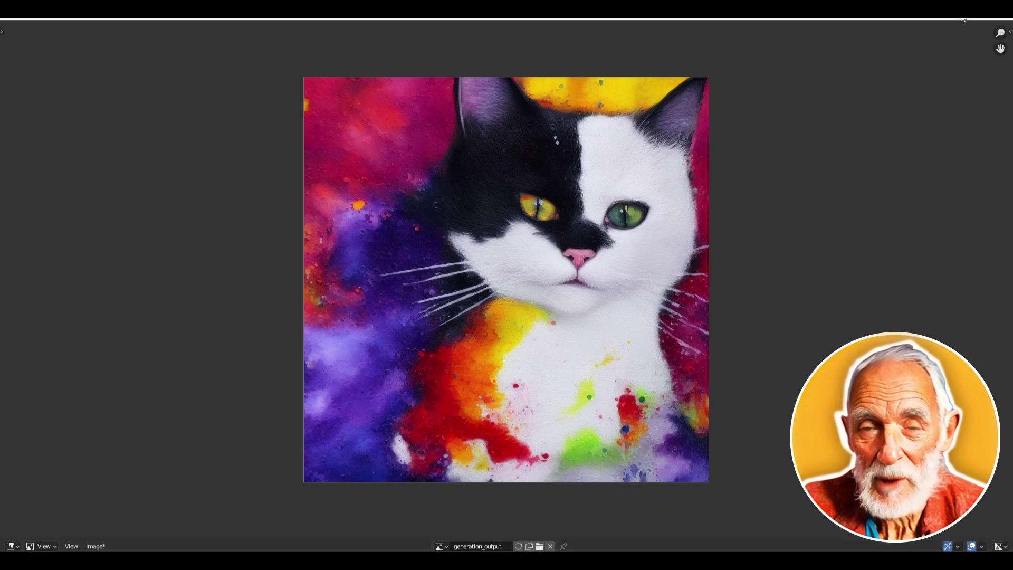
Step: Save the generated cat image as generation_output.png in the Pictures folder
mouse_move(961, 16)
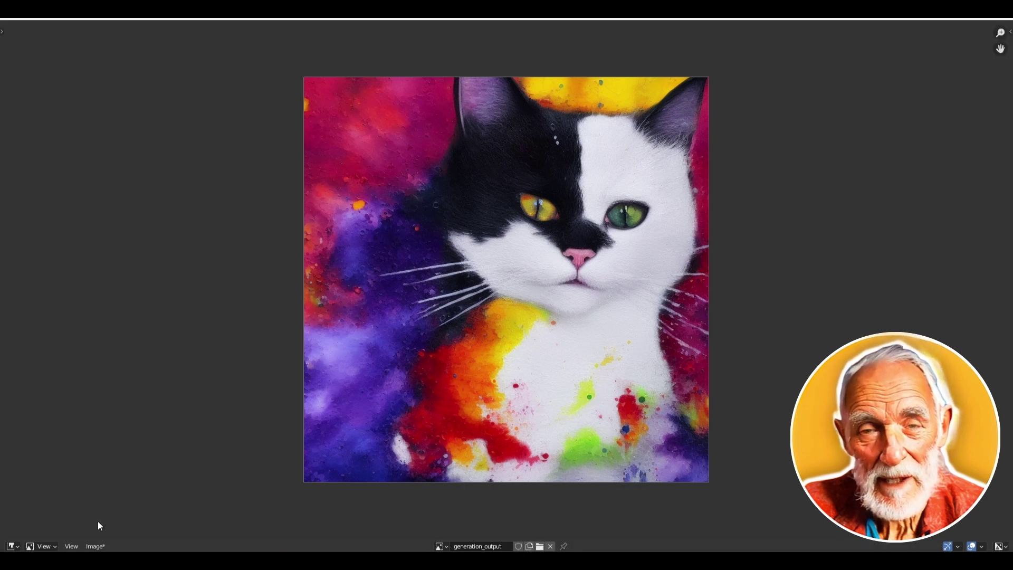
left_click(95, 545)
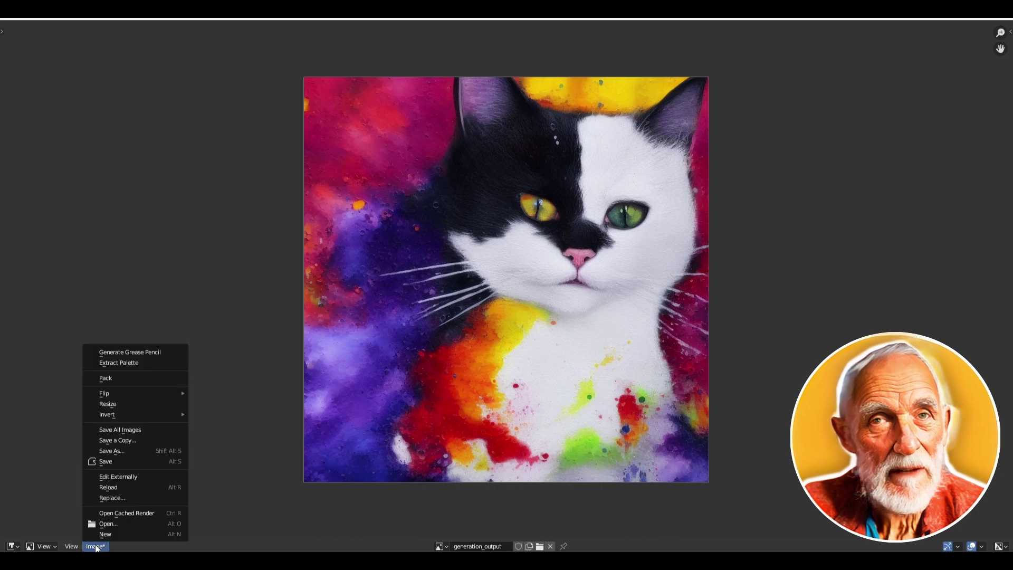
left_click(112, 450)
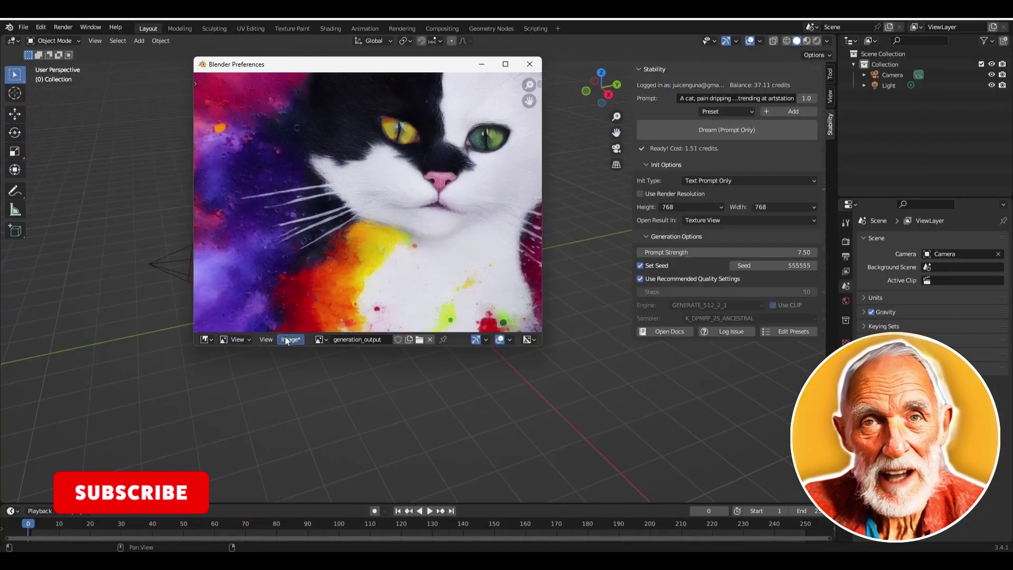
left_click(289, 339)
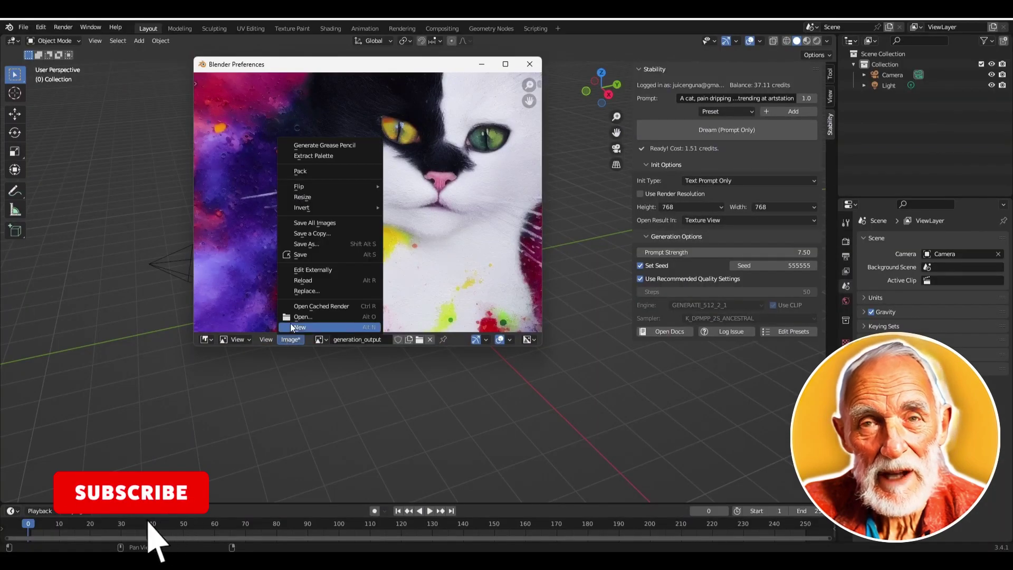
left_click(308, 246)
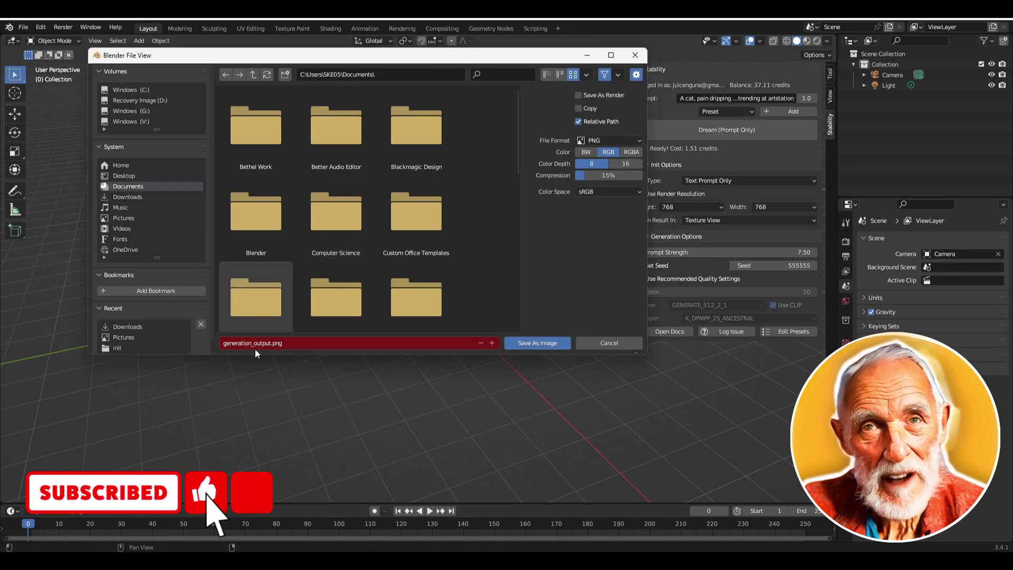
left_click(125, 216)
left_click(521, 341)
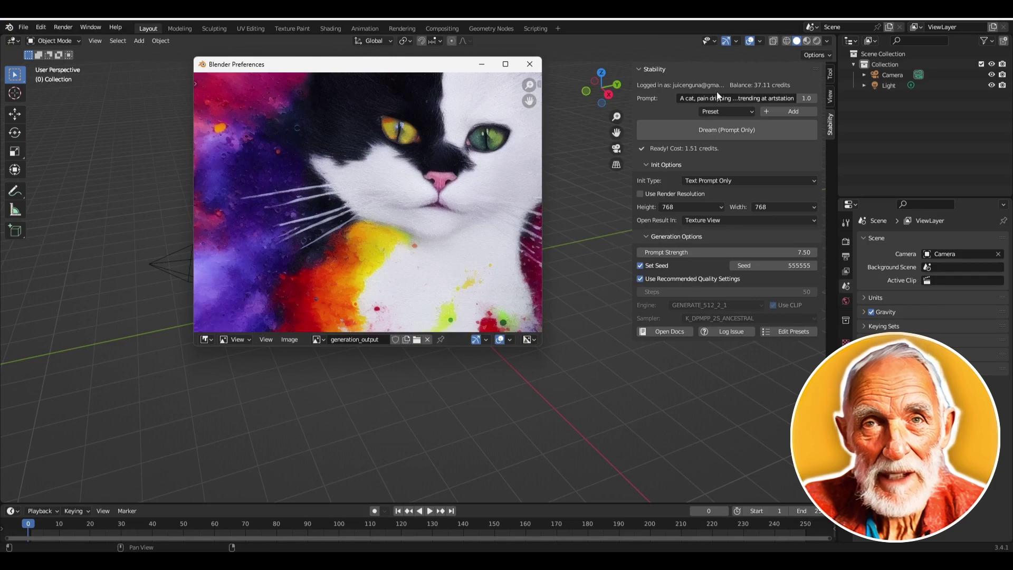
Step: Close the image window, show result.png in UV Editing, and open the Stability sidebar tab
left_click(529, 64)
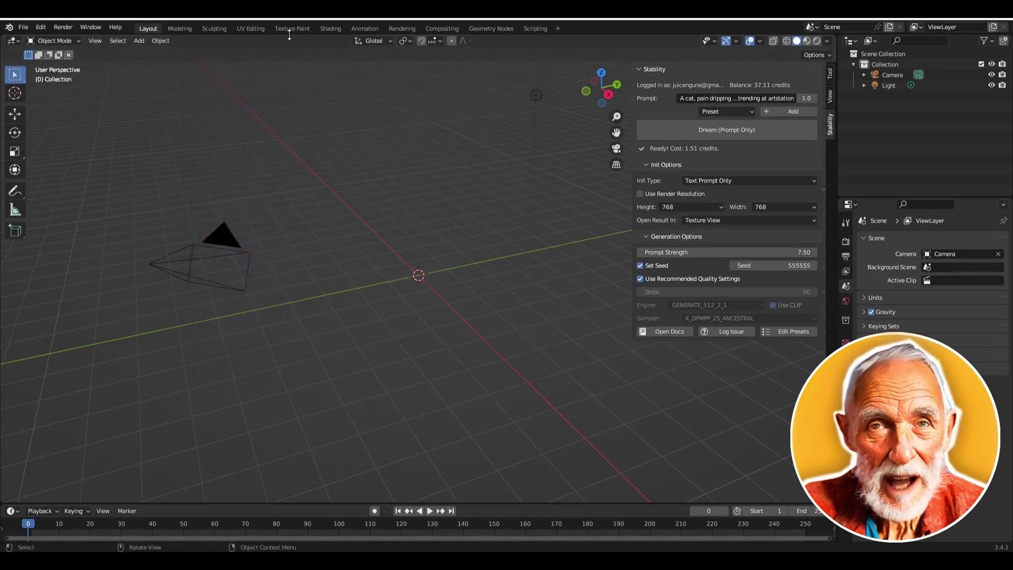
left_click(243, 29)
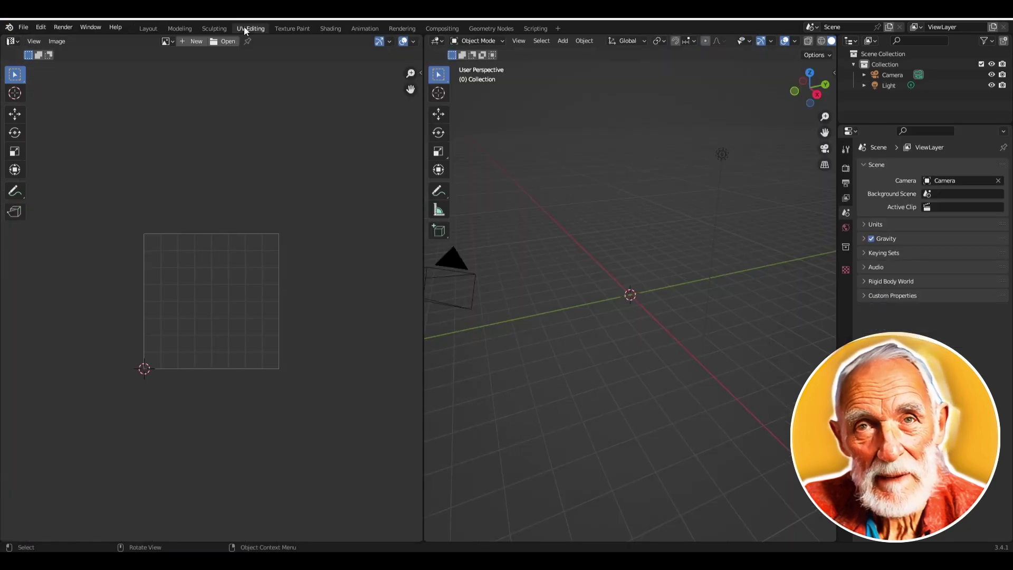
left_click(167, 42)
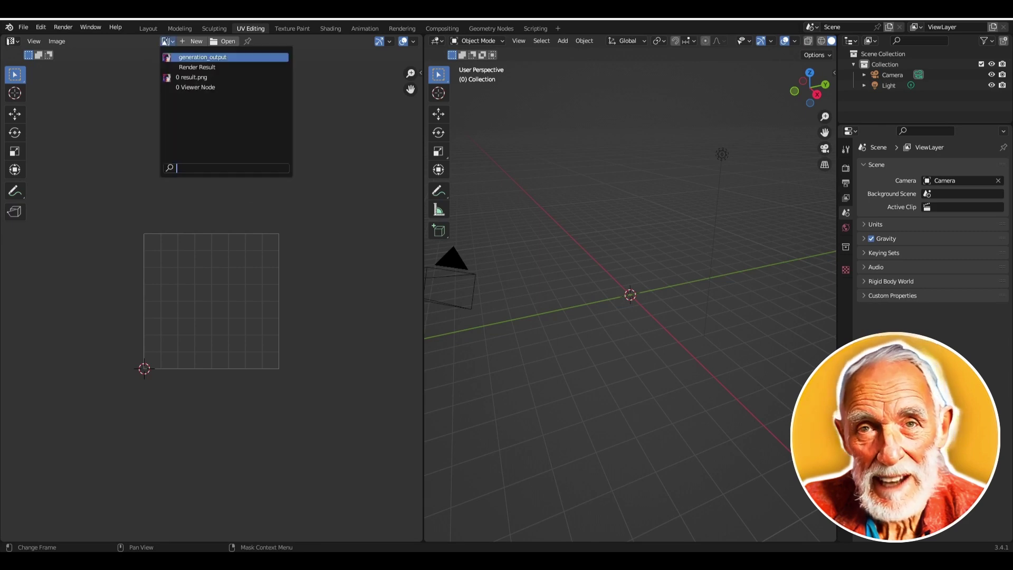
left_click(188, 77)
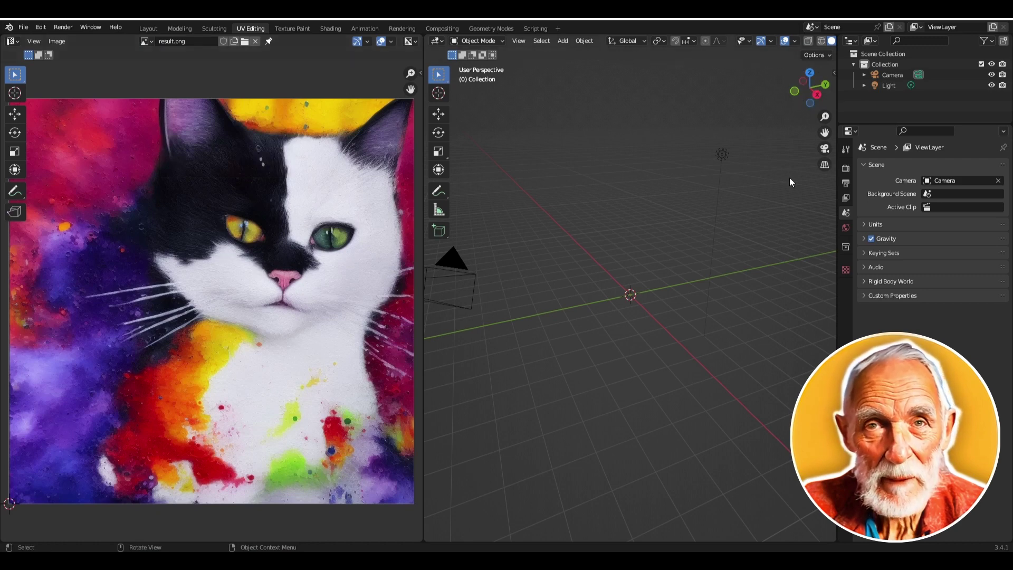
key("n")
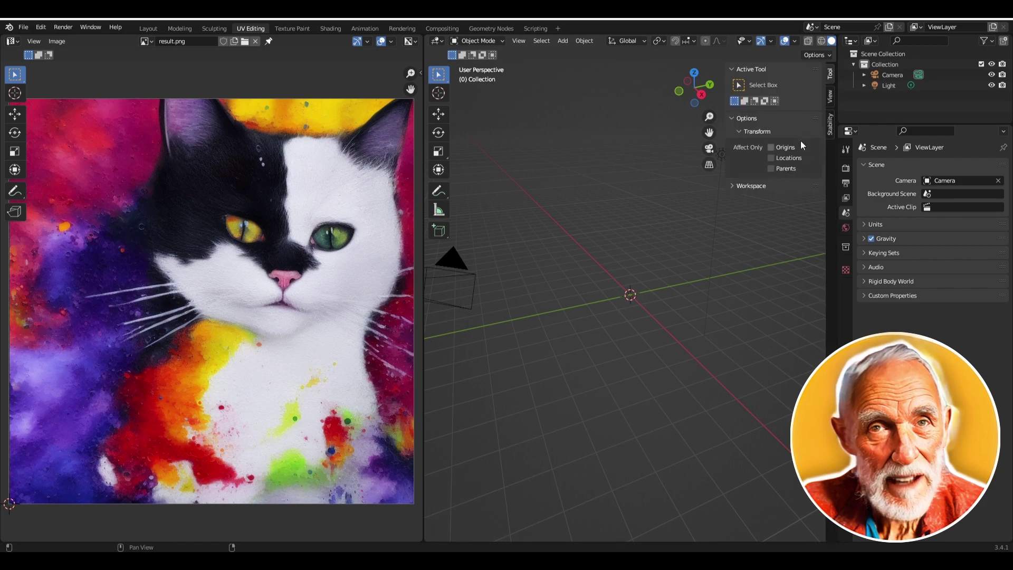
left_click(830, 122)
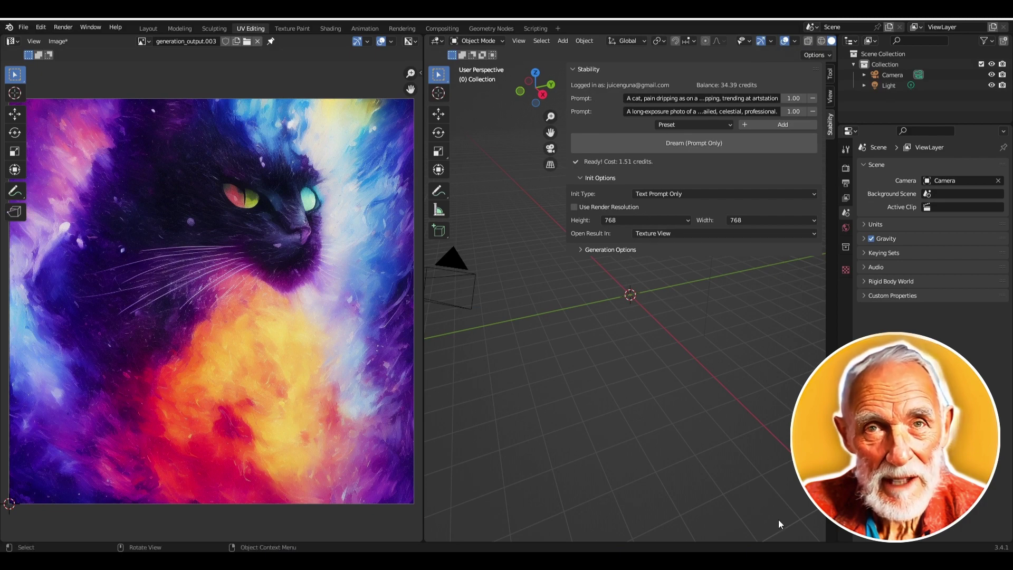
Step: Switch to the glass-sphere network project window and render its scene with Render Image
mouse_move(785, 551)
left_click(815, 511)
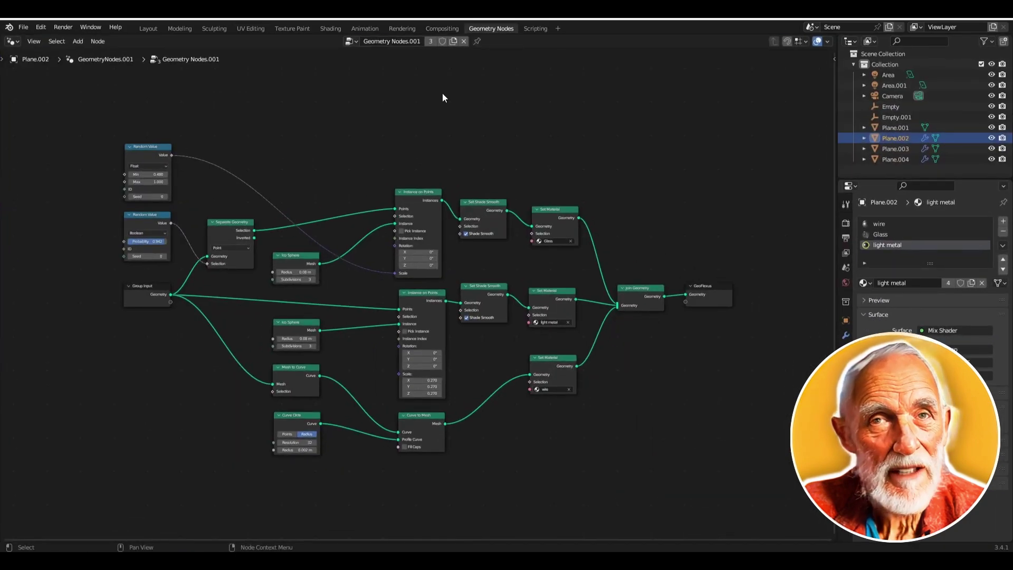
left_click(60, 29)
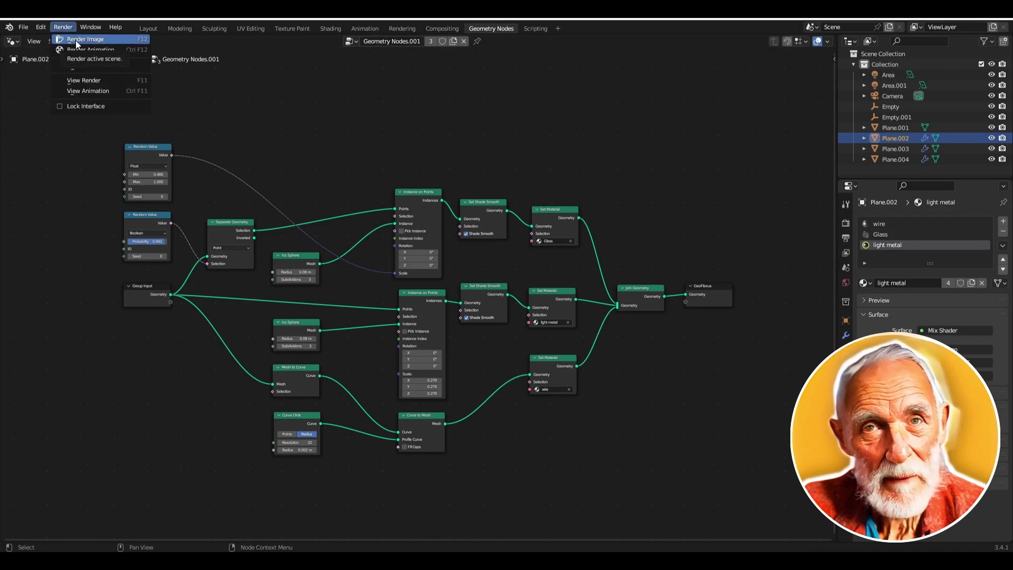
left_click(76, 40)
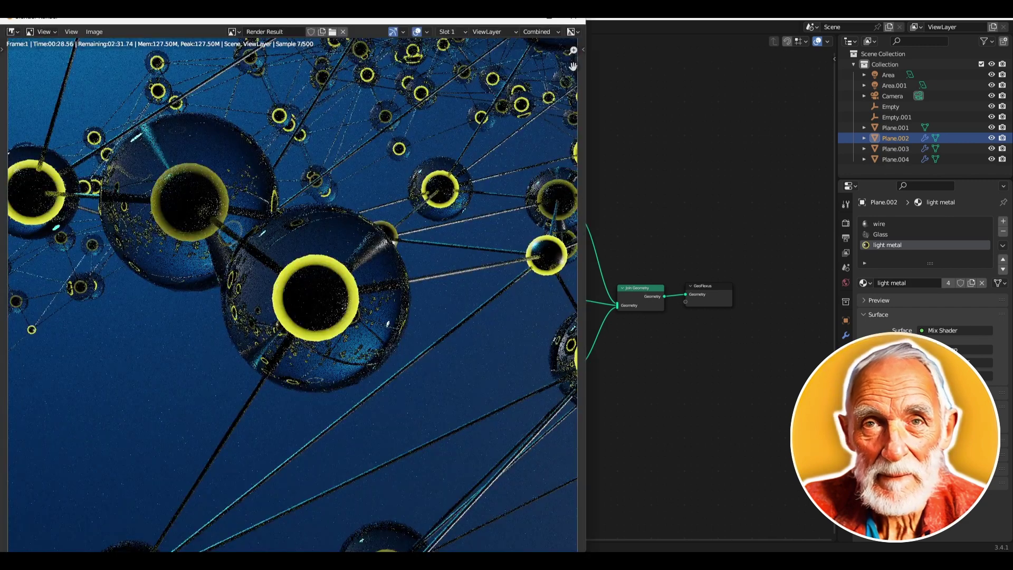
scroll(283, 278, "down", 3)
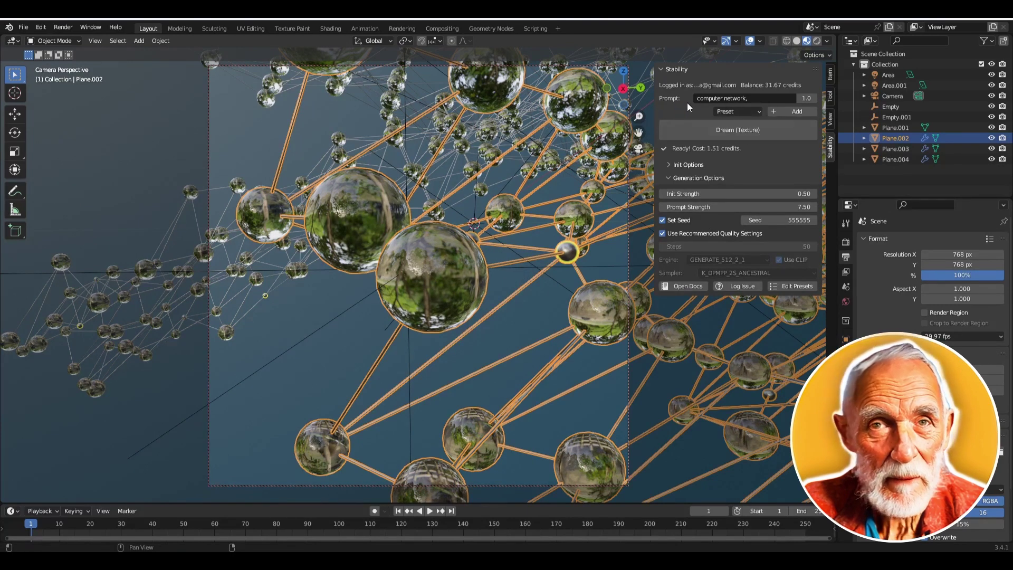
Step: Extend the prompt to 'computer network, dna helix' and use Render Result as the init texture
left_click(759, 99)
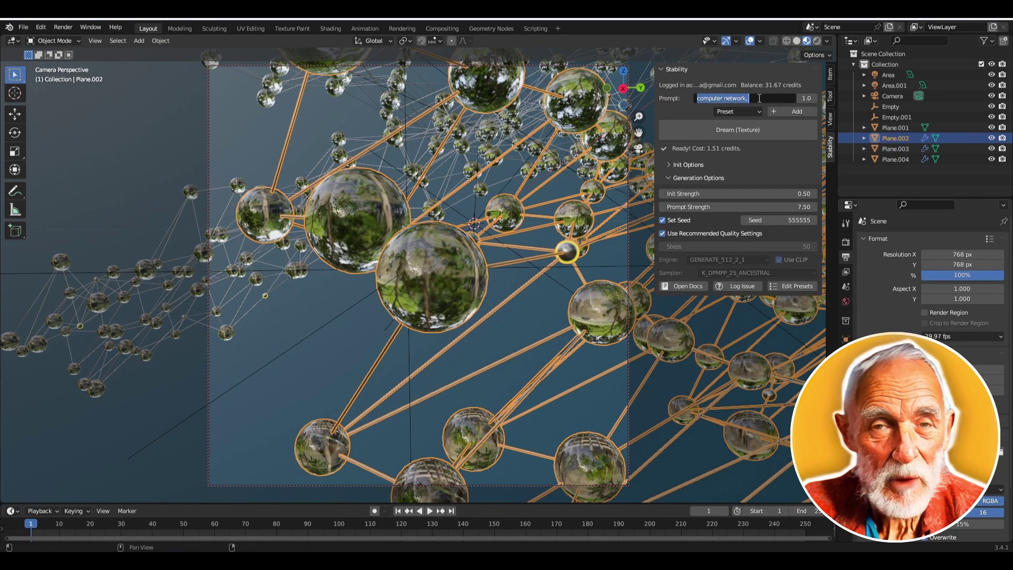
key("End")
type("dr")
type("a helix")
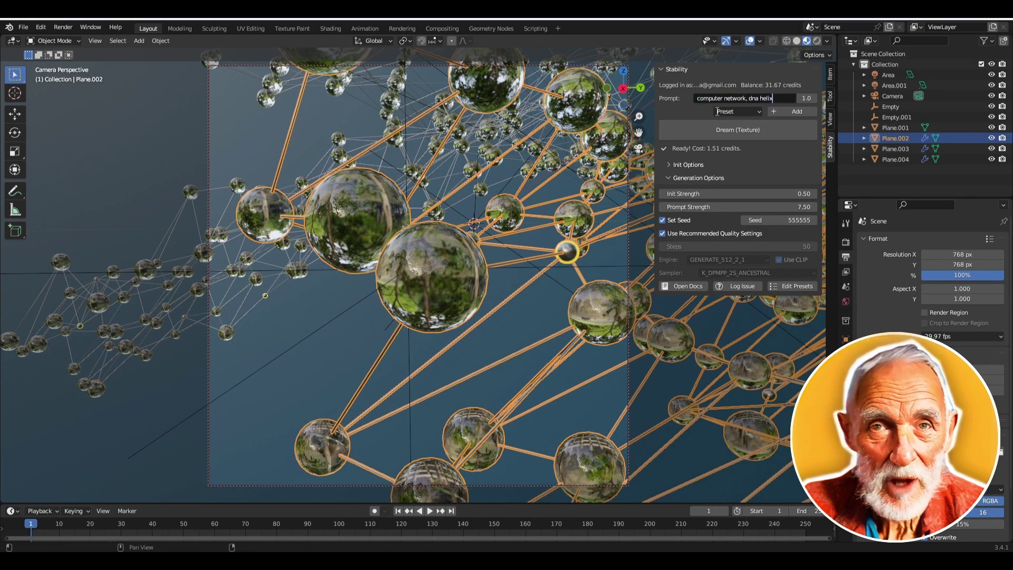
left_click(681, 164)
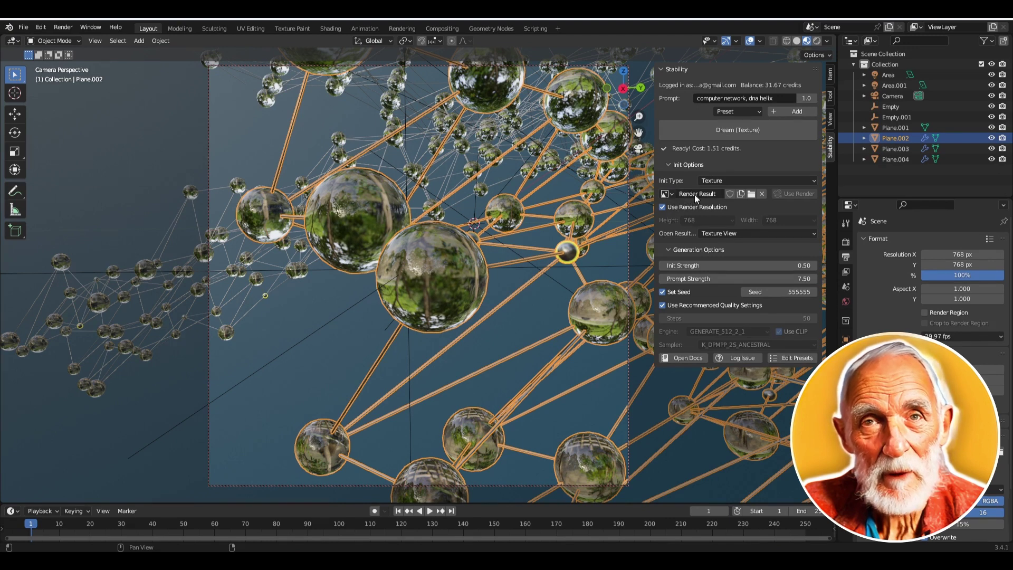
left_click(668, 194)
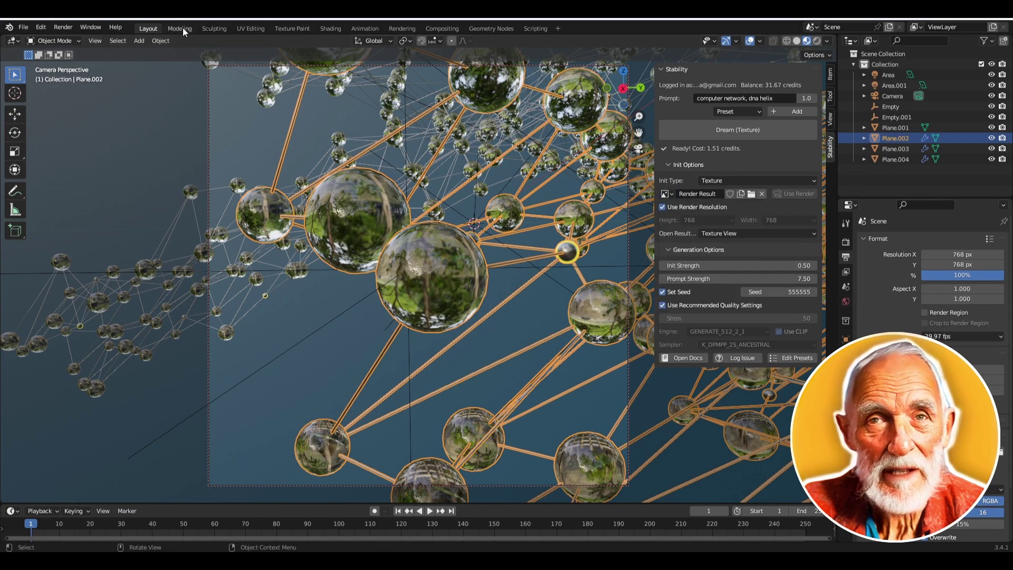
Step: In the UV Editing workspace, display render_result.png in the image editor
left_click(249, 28)
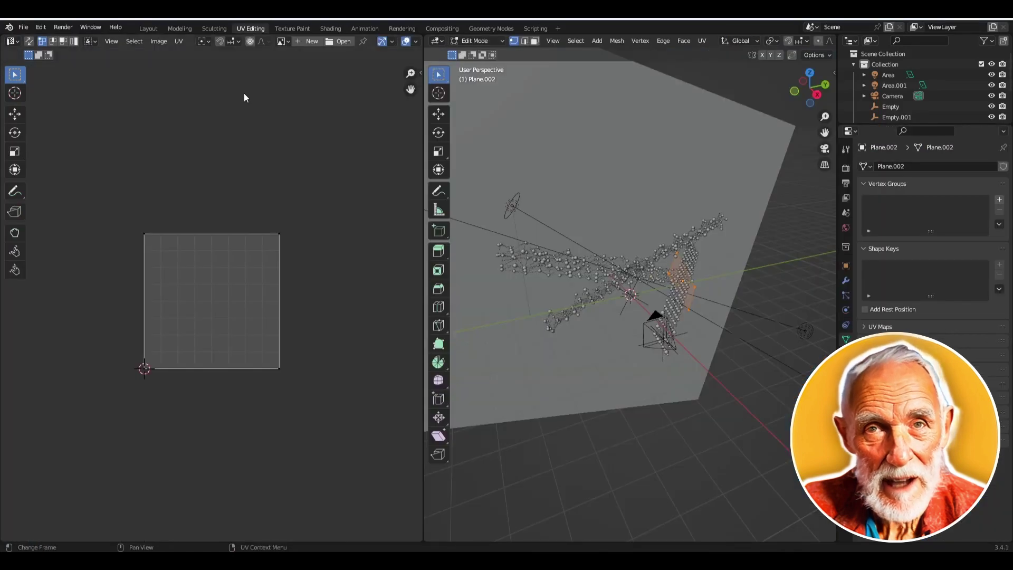
left_click(283, 41)
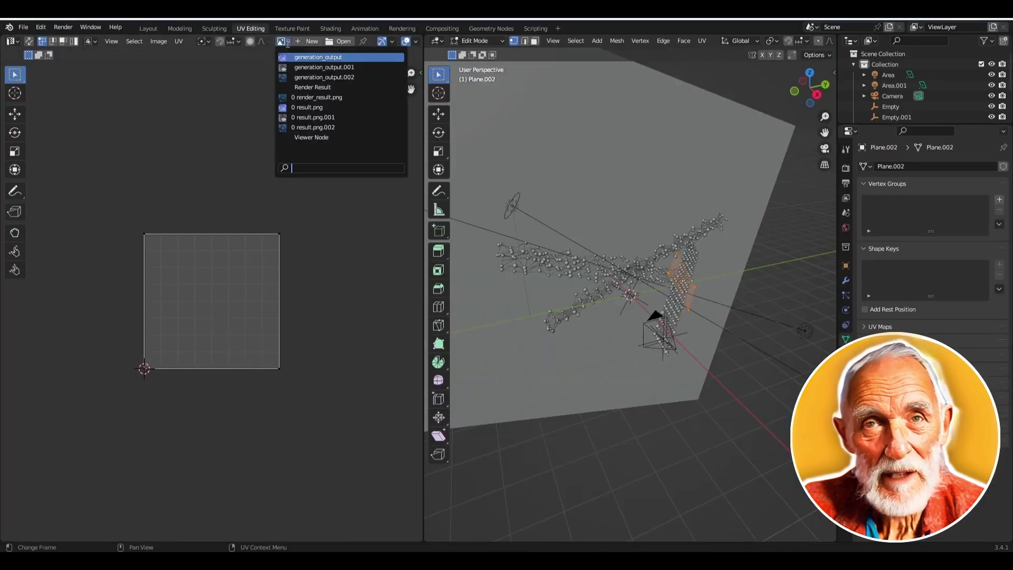
left_click(303, 77)
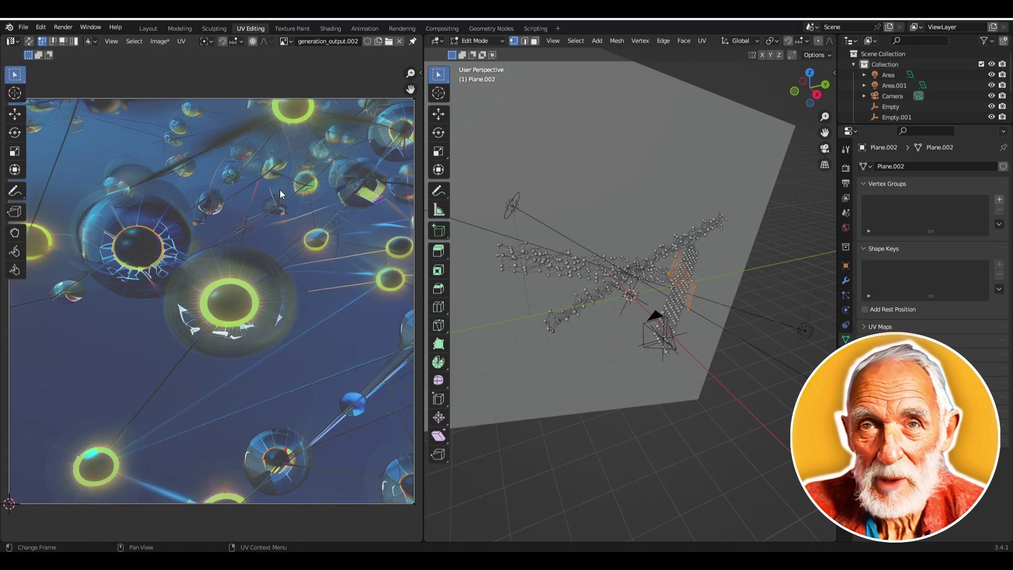
left_click(289, 40)
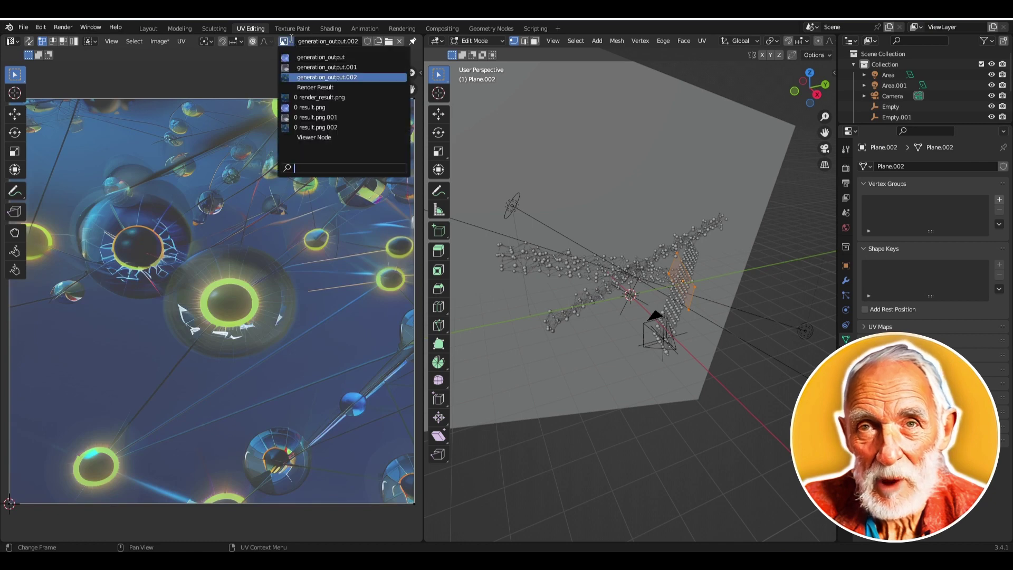
left_click(311, 97)
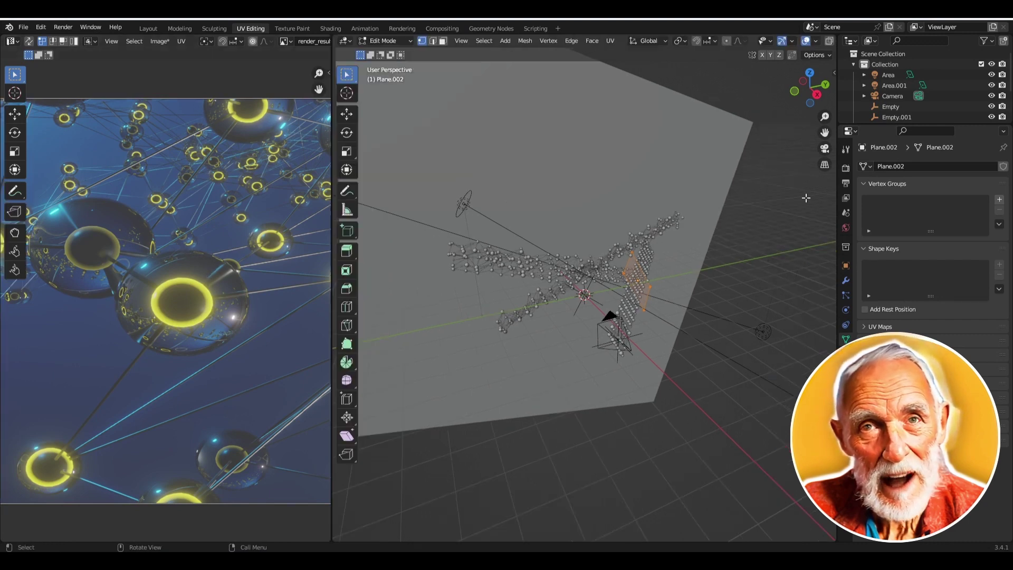
Step: Show the Stability settings in a widened sidebar so the labels are fully readable
key("n")
left_click(830, 148)
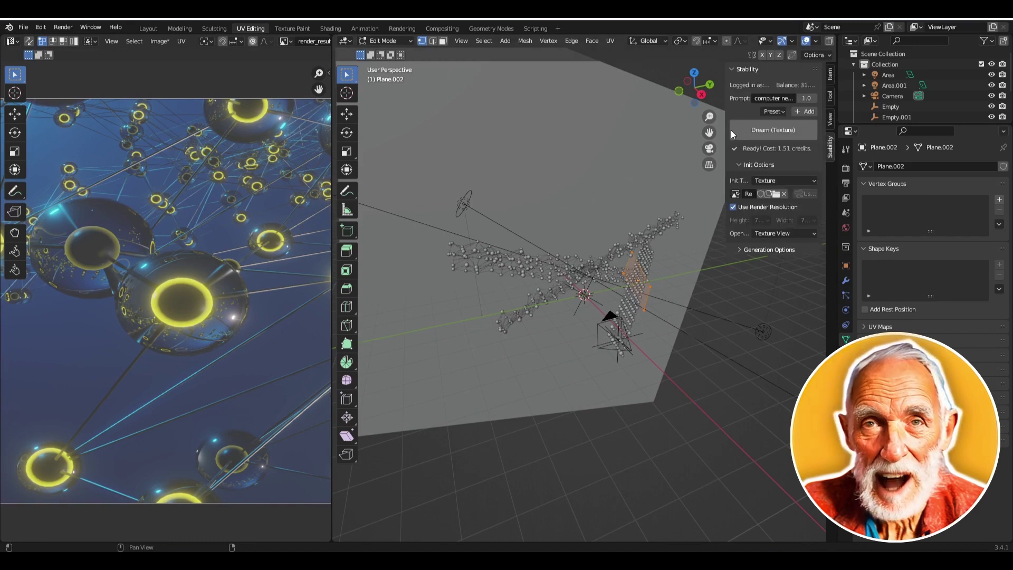
left_click_drag(726, 132, 645, 132)
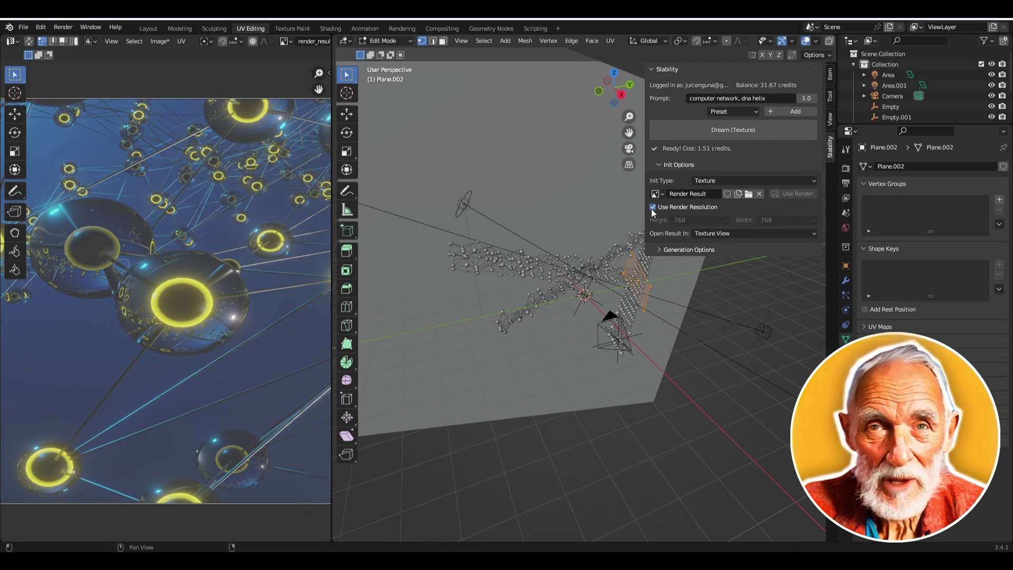
Step: Run Dream (Texture) to produce generation_output.003, a DNA-helix network image from the render
left_click(729, 129)
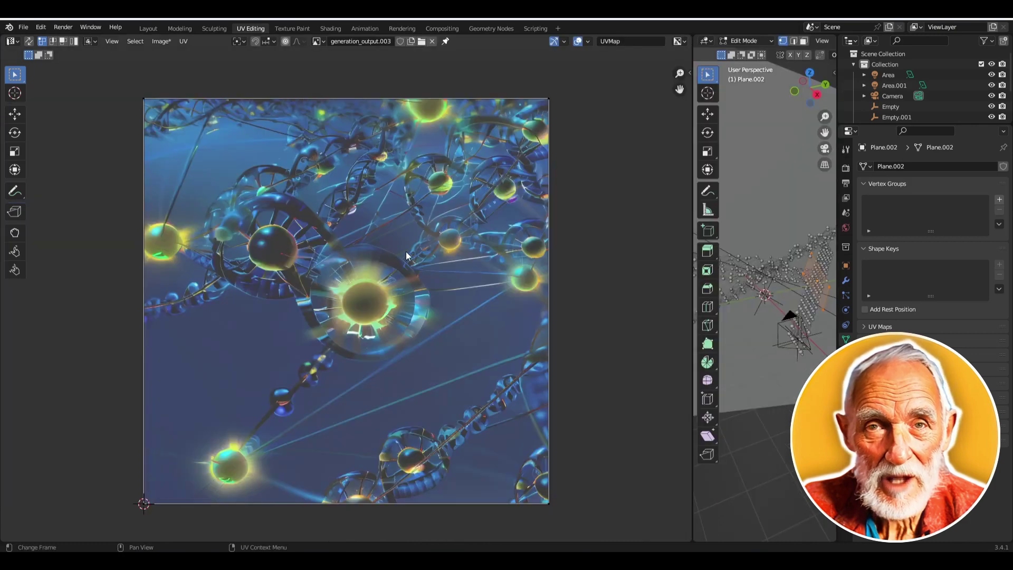